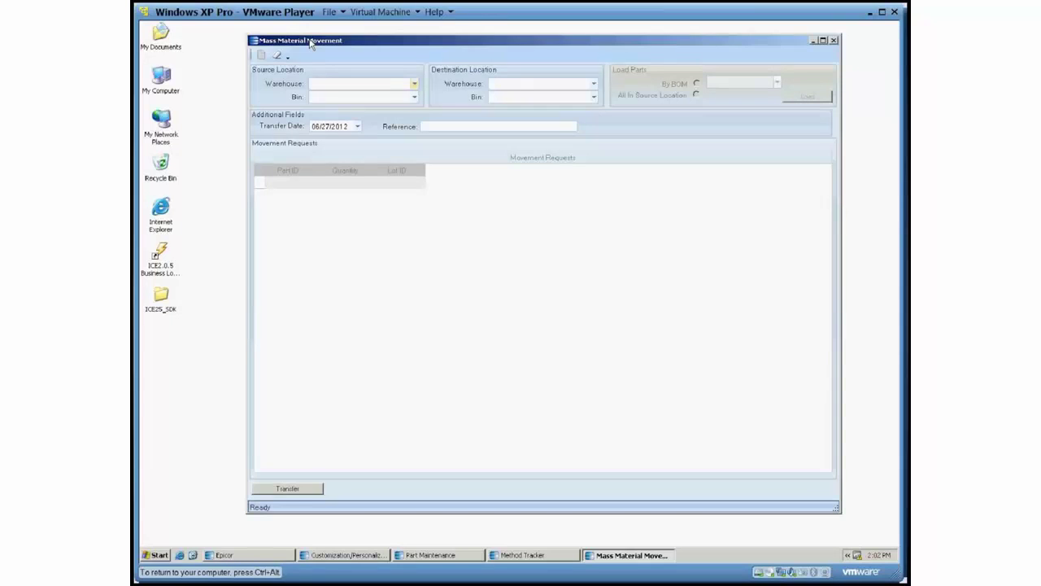
- View the Inventory Management general operations under the Main Plant's Material Management, and return to the Mass Material Movement window
{"action": "left_click", "coordinate": [214, 554]}
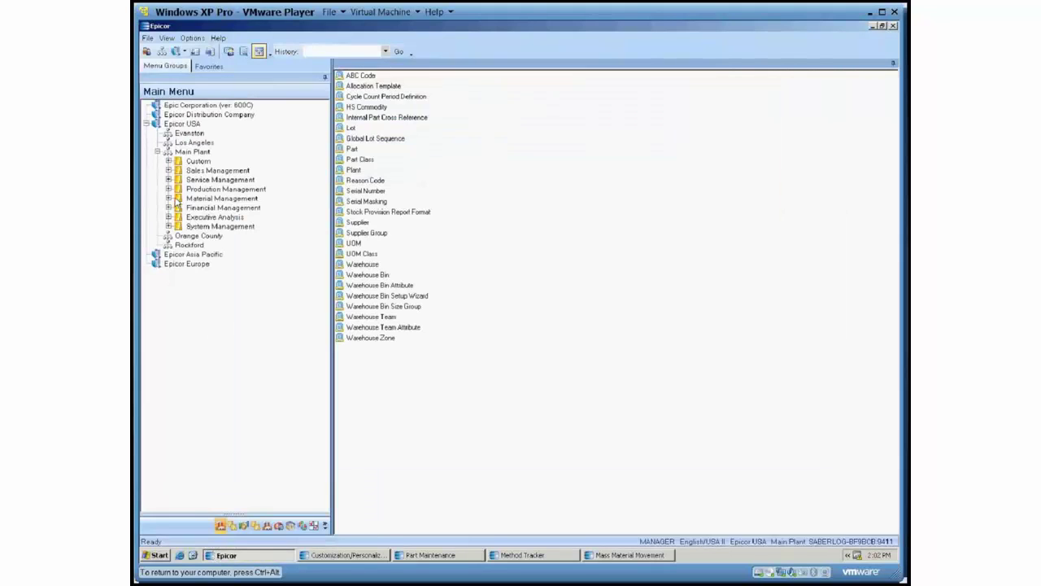
{"action": "left_click", "coordinate": [168, 198]}
{"action": "left_click", "coordinate": [179, 207]}
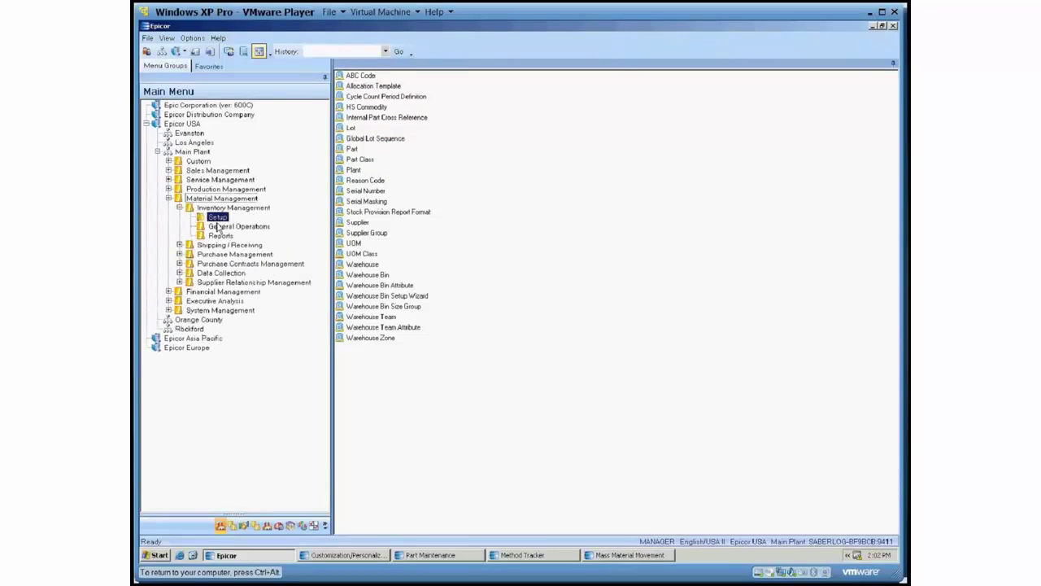
{"action": "left_click", "coordinate": [219, 226]}
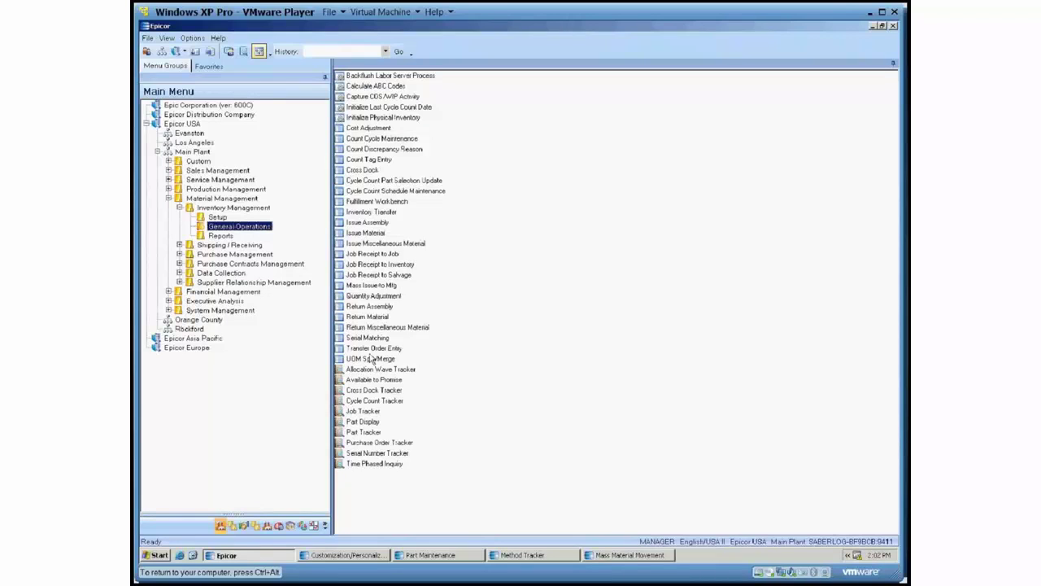
{"action": "left_click", "coordinate": [373, 212]}
{"action": "double_click", "coordinate": [371, 204]}
{"action": "key", "text": "Return"}
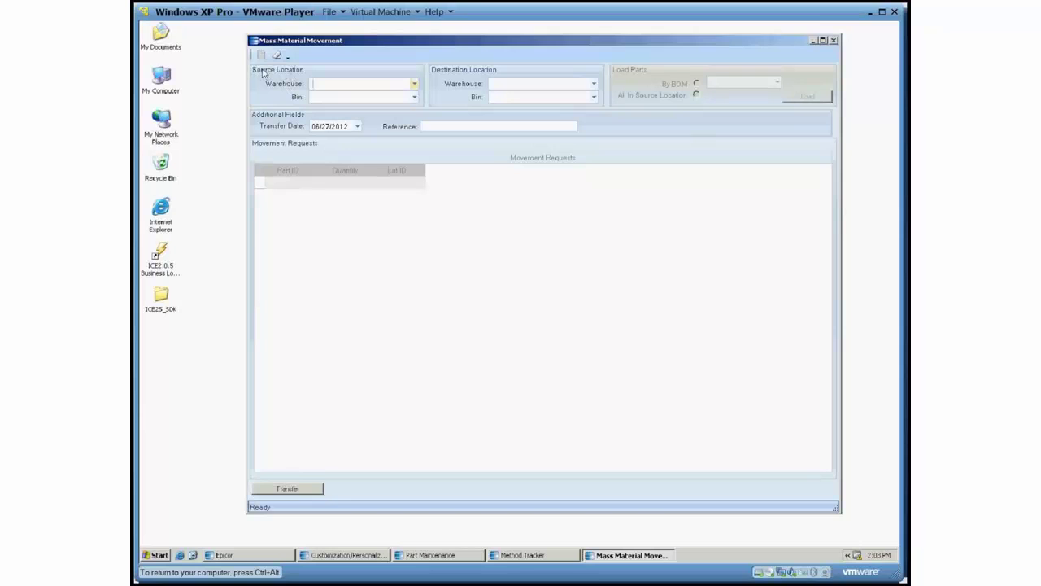
- Set the source location to warehouse MAIN and bin 01-01-01
{"action": "left_click", "coordinate": [415, 83]}
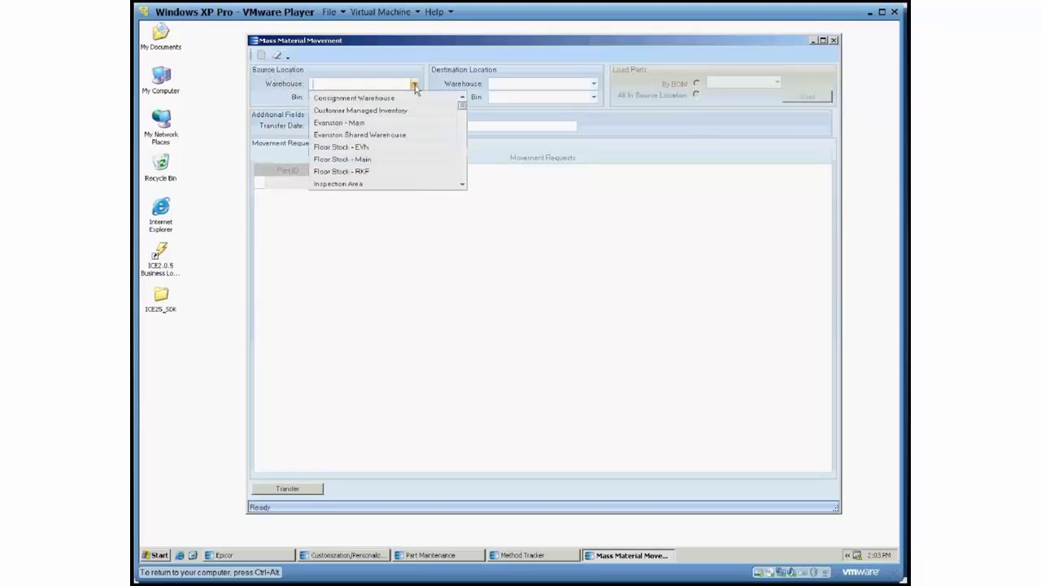
{"action": "scroll", "coordinate": [357, 166], "scroll_direction": "down", "scroll_amount": 2}
{"action": "left_click", "coordinate": [346, 171]}
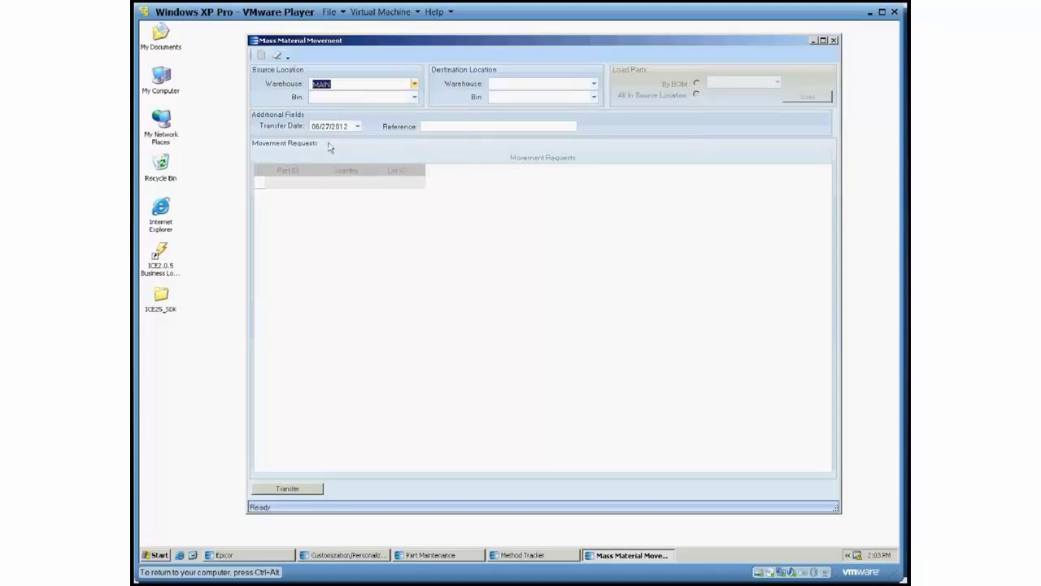
{"action": "left_click", "coordinate": [414, 97]}
{"action": "scroll", "coordinate": [376, 161], "scroll_direction": "down", "scroll_amount": 3}
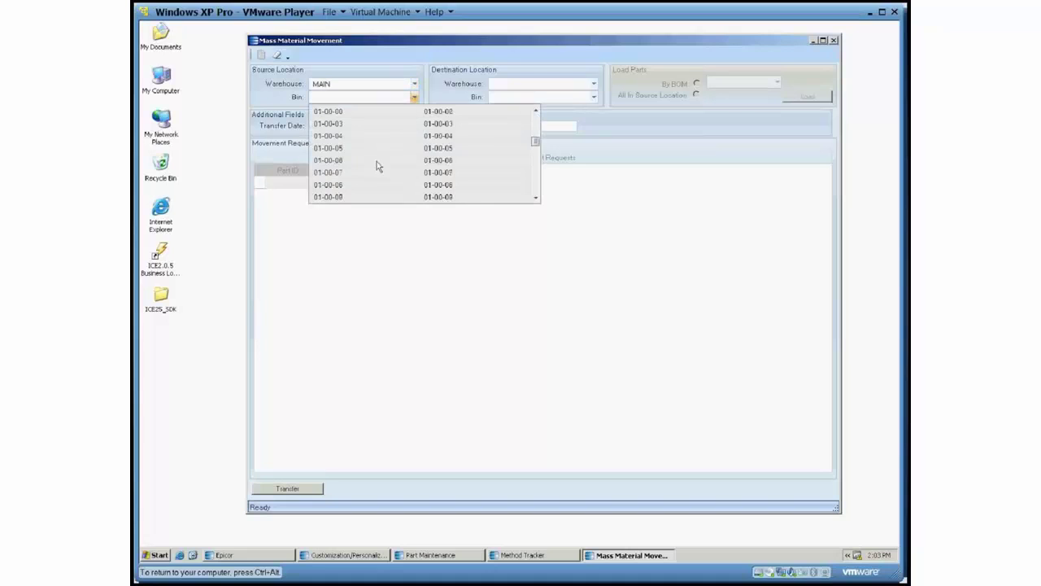
{"action": "left_click", "coordinate": [339, 136]}
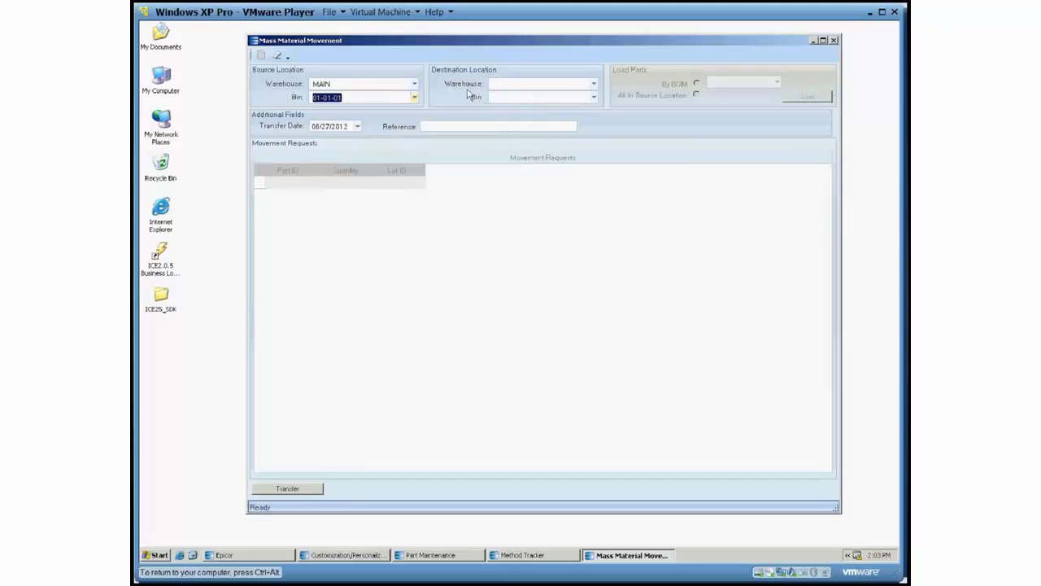
- Set the destination location to warehouse Inspection Area and bin INSI
{"action": "left_click", "coordinate": [594, 84]}
{"action": "scroll", "coordinate": [537, 138], "scroll_direction": "down", "scroll_amount": 6}
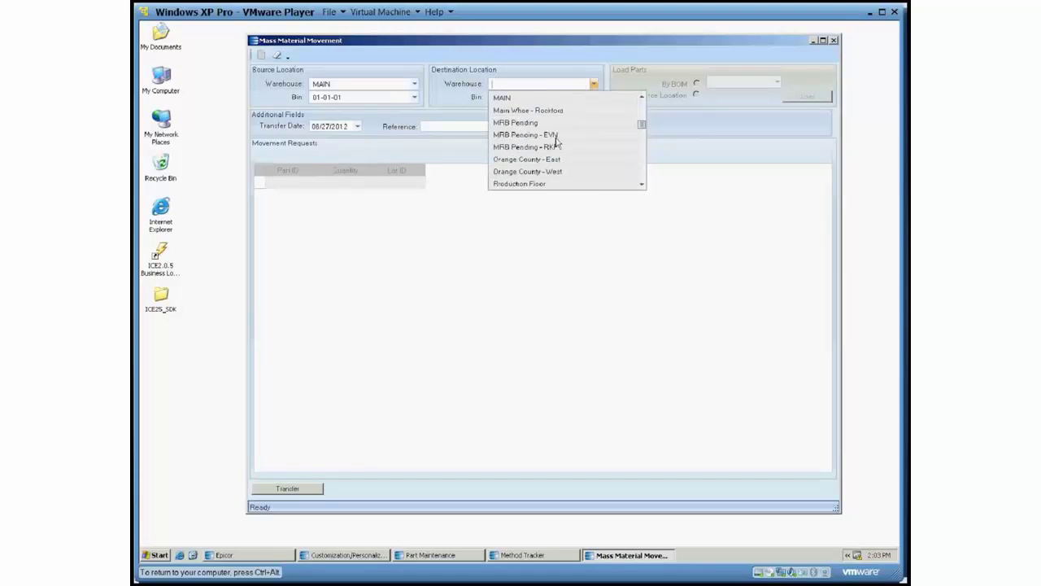
{"action": "left_click", "coordinate": [528, 111]}
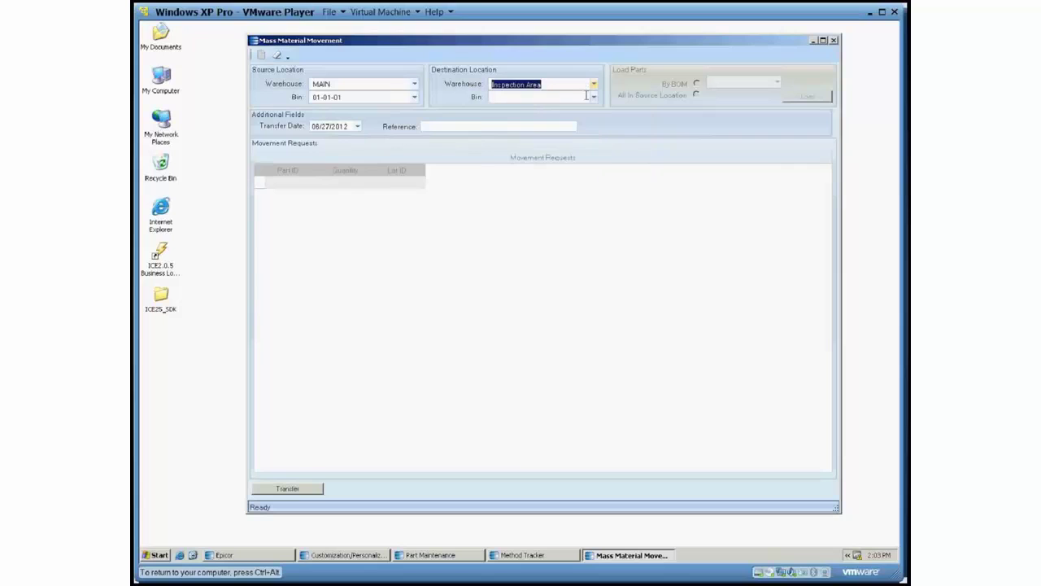
{"action": "left_click", "coordinate": [594, 97]}
{"action": "left_click", "coordinate": [513, 122]}
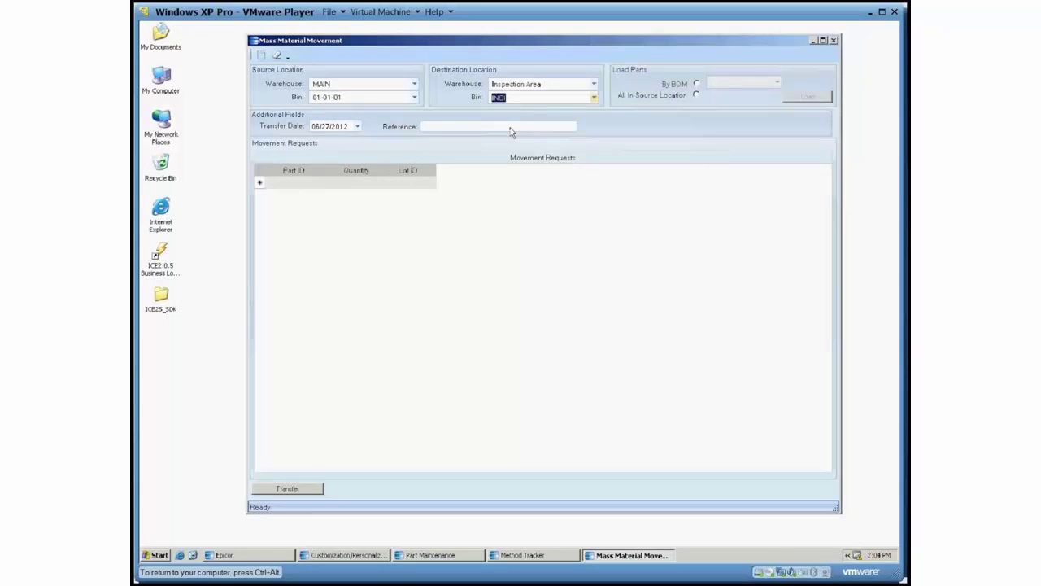
- Add part 1032X050 as the first movement request and set its quantity to 5000
{"action": "left_click", "coordinate": [341, 130]}
{"action": "left_click", "coordinate": [434, 126]}
{"action": "left_click", "coordinate": [296, 187]}
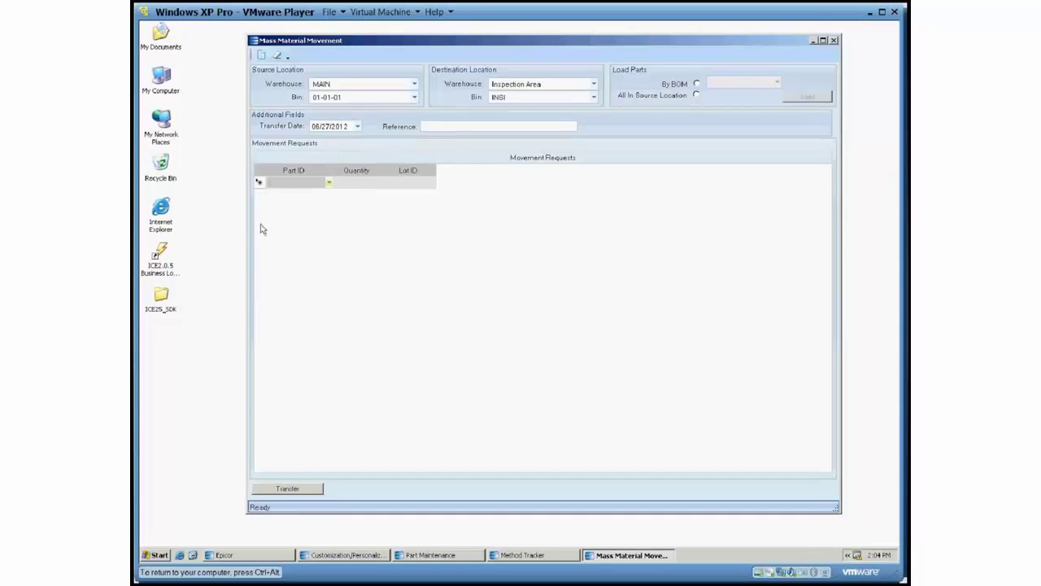
{"action": "left_click", "coordinate": [329, 184]}
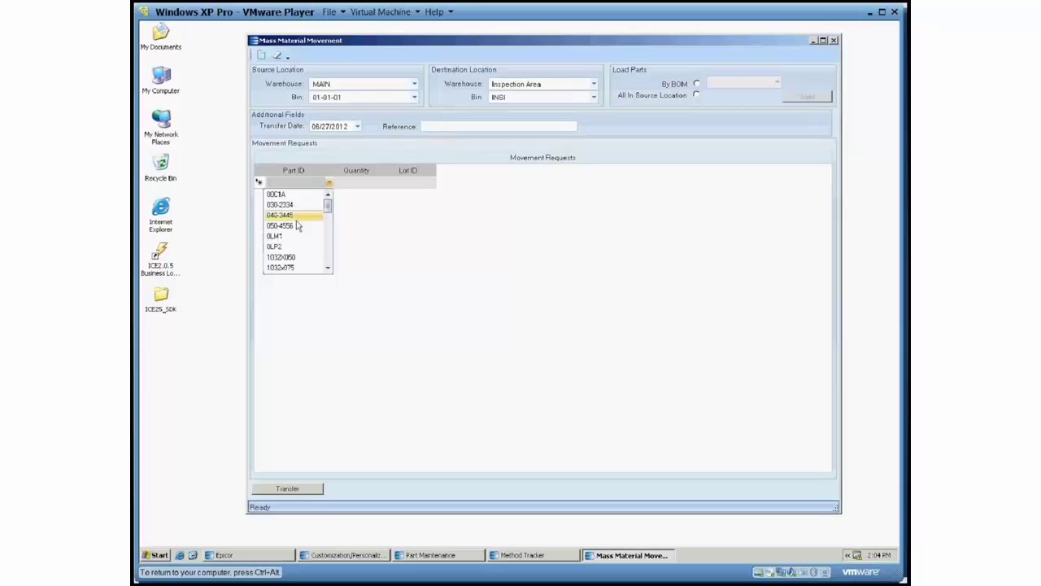
{"action": "type", "text": "1032x050"}
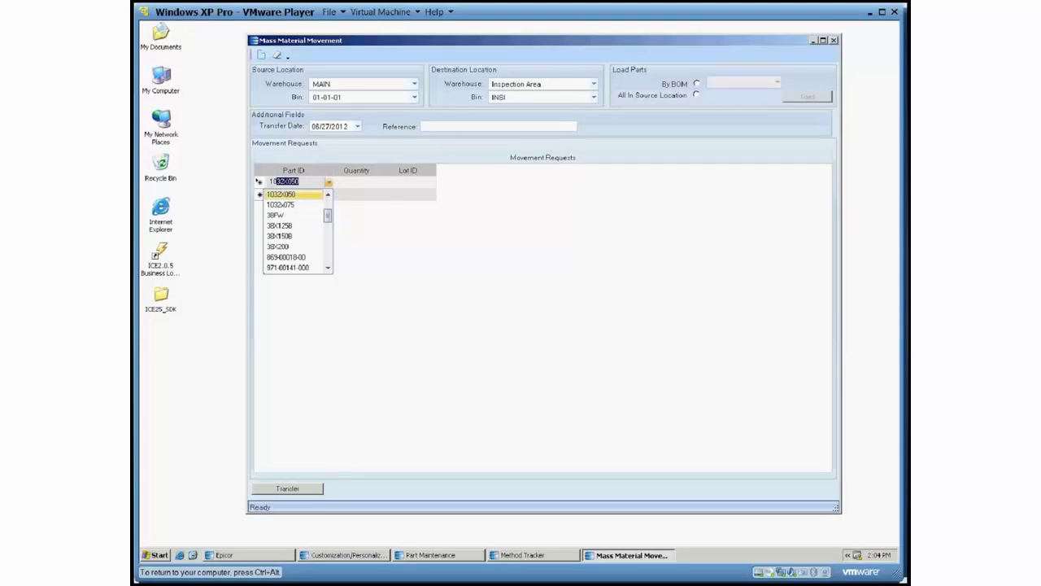
{"action": "key", "text": "Tab"}
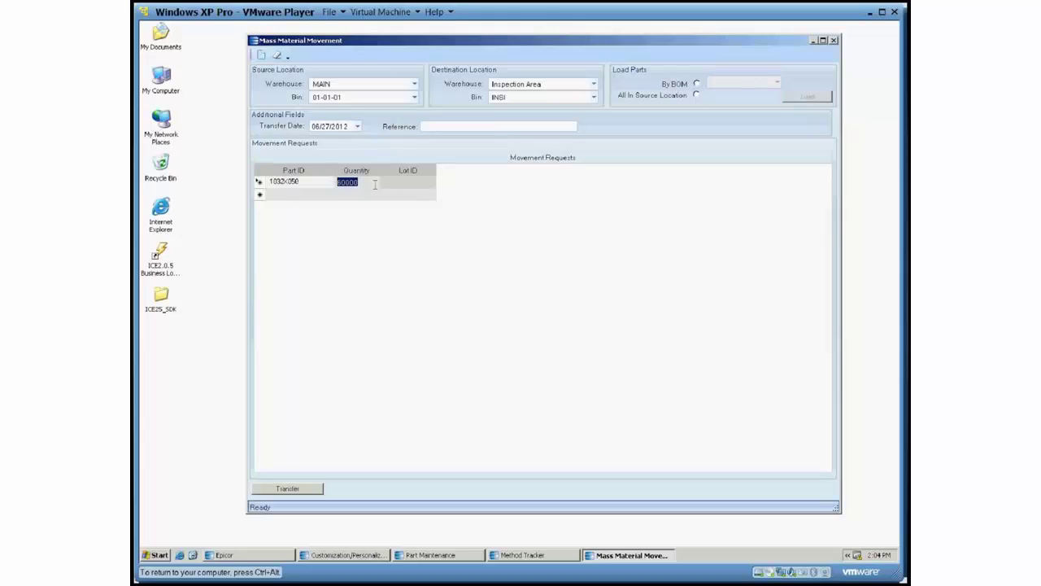
{"action": "type", "text": "5000"}
{"action": "key", "text": "Tab"}
{"action": "key", "text": "Tab"}
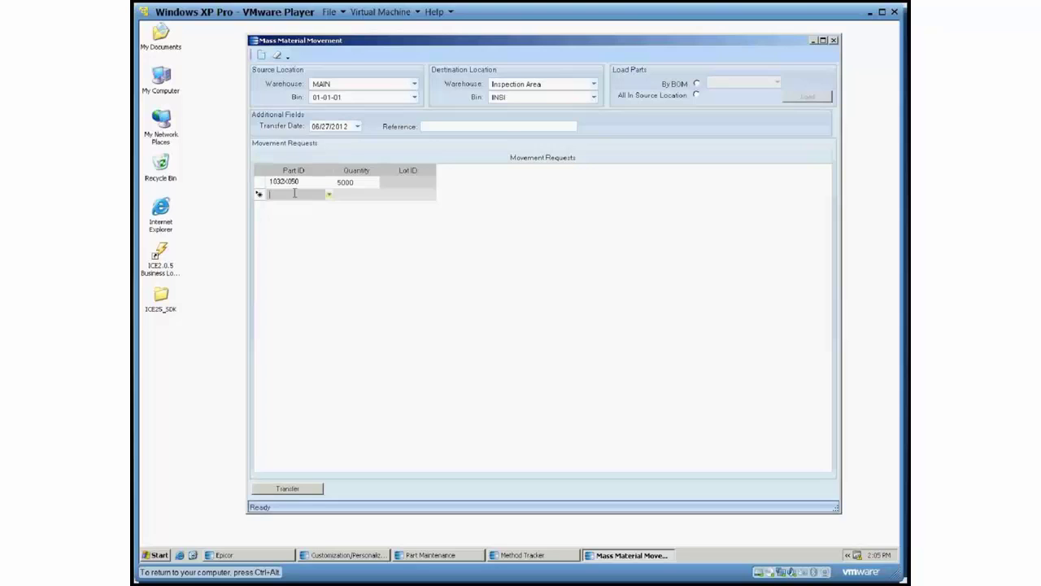
- Add part 1032x075 as the second movement request, accepting its default quantity
{"action": "type", "text": "1032X"}
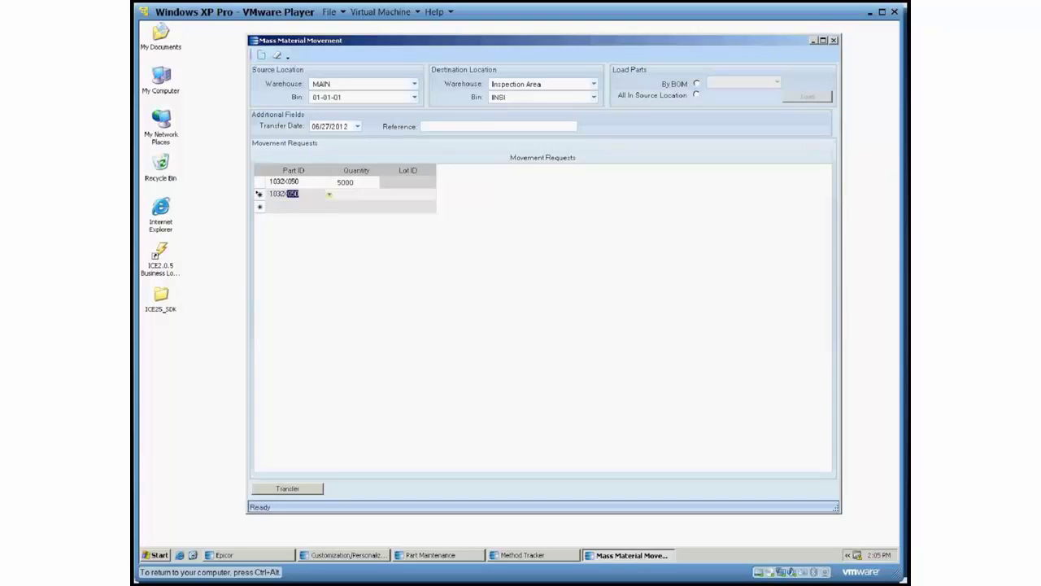
{"action": "type", "text": "05"}
{"action": "key", "text": "Tab"}
{"action": "key", "text": "Tab"}
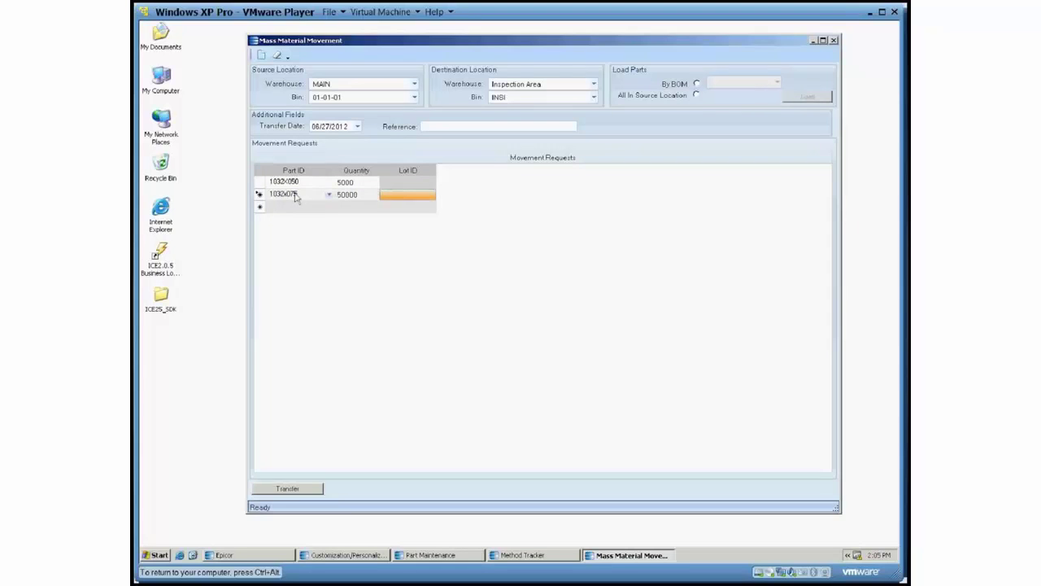
{"action": "key", "text": "Tab"}
- Add part 38X125B as the third movement request, accepting its default quantity
{"action": "type", "text": "3"}
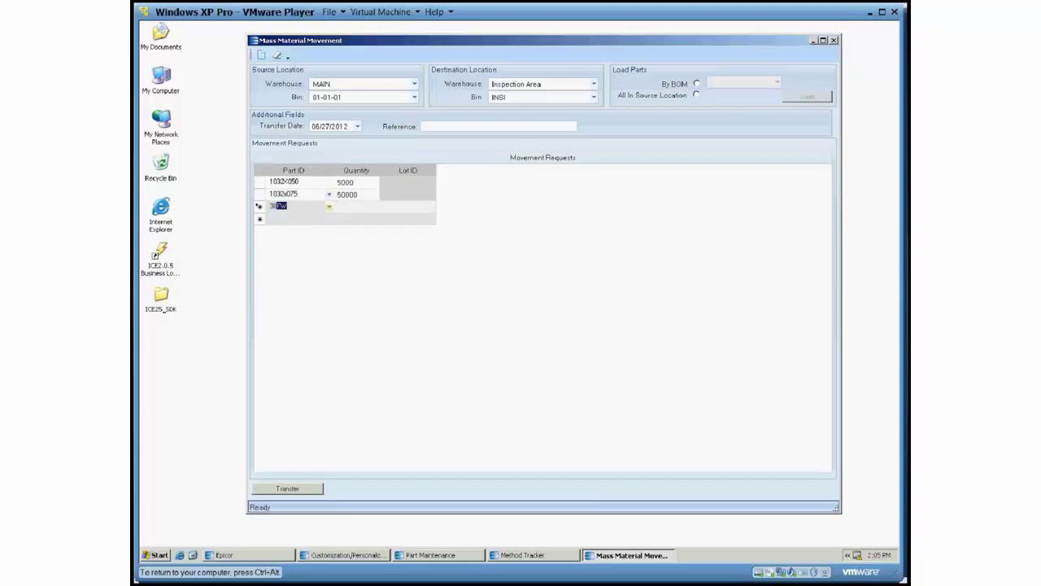
{"action": "type", "text": "8x1258"}
{"action": "key", "text": "Tab"}
{"action": "key", "text": "Tab"}
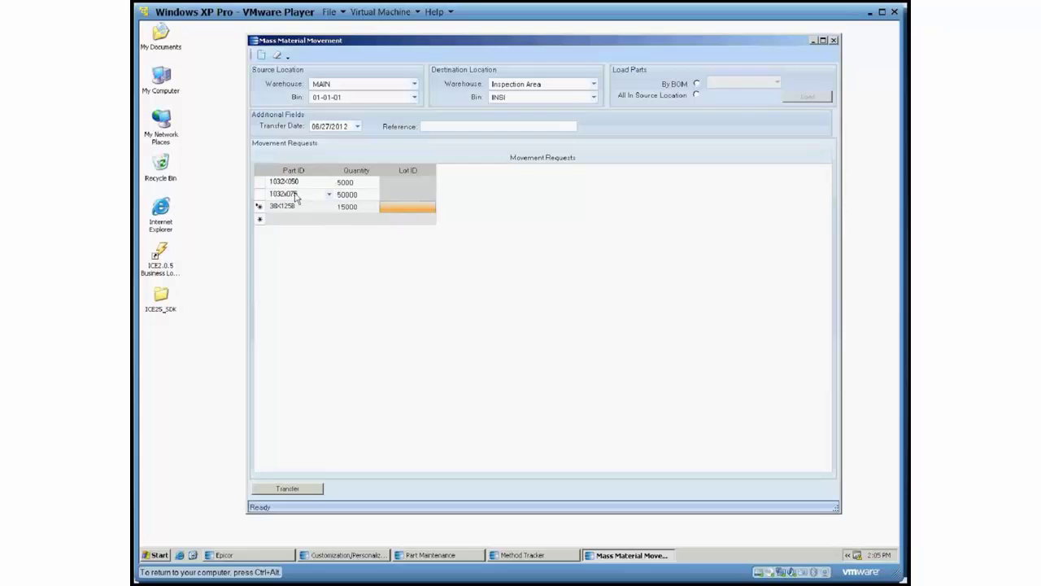
{"action": "key", "text": "Tab"}
- Add part 38X200 as the fourth movement request and set its quantity to 10002
{"action": "type", "text": "38"}
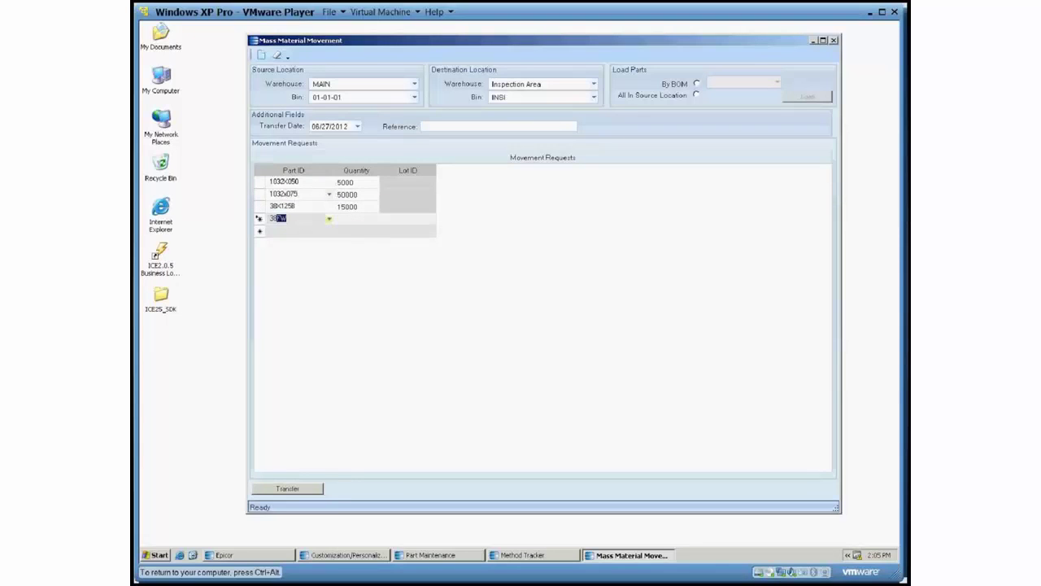
{"action": "type", "text": "X200"}
{"action": "key", "text": "Tab"}
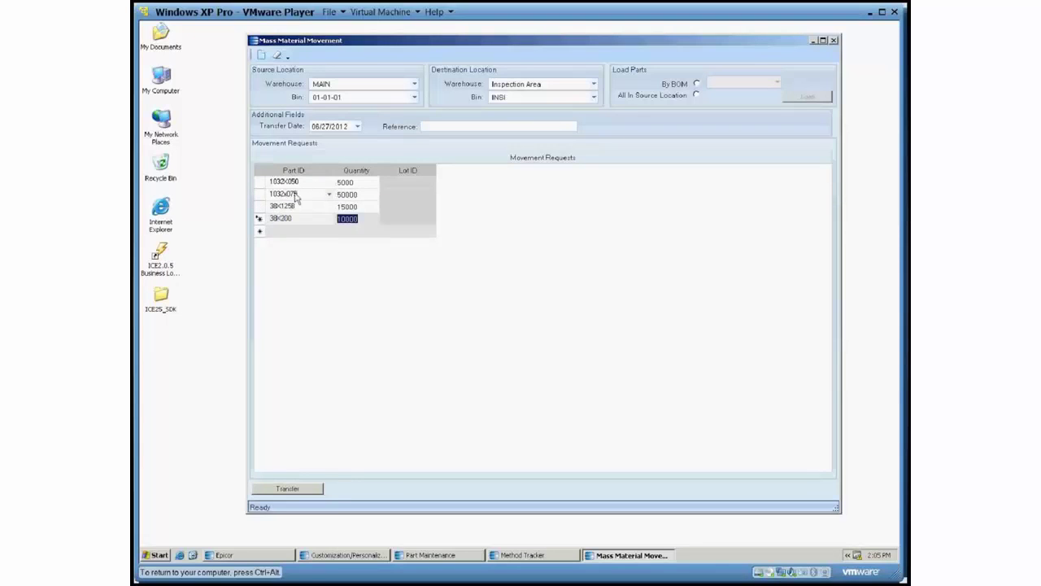
{"action": "left_click", "coordinate": [329, 219]}
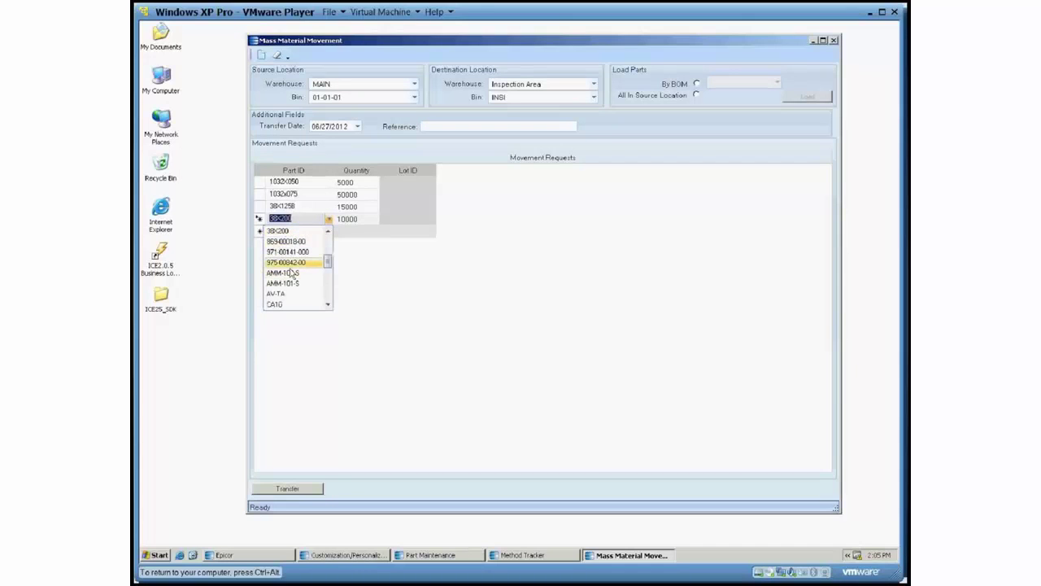
{"action": "scroll", "coordinate": [291, 274], "scroll_direction": "up", "scroll_amount": 3}
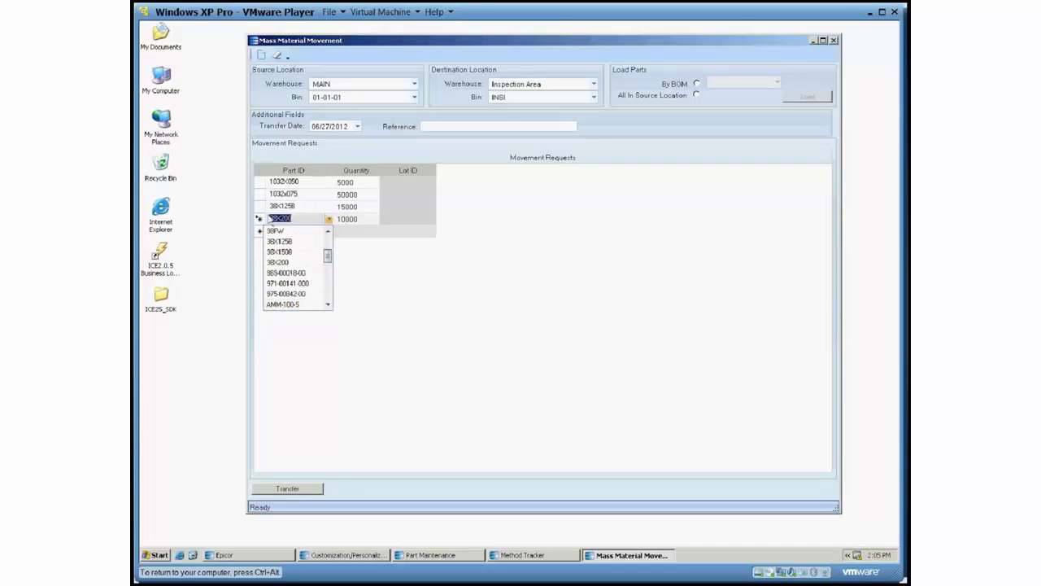
{"action": "left_click", "coordinate": [296, 219]}
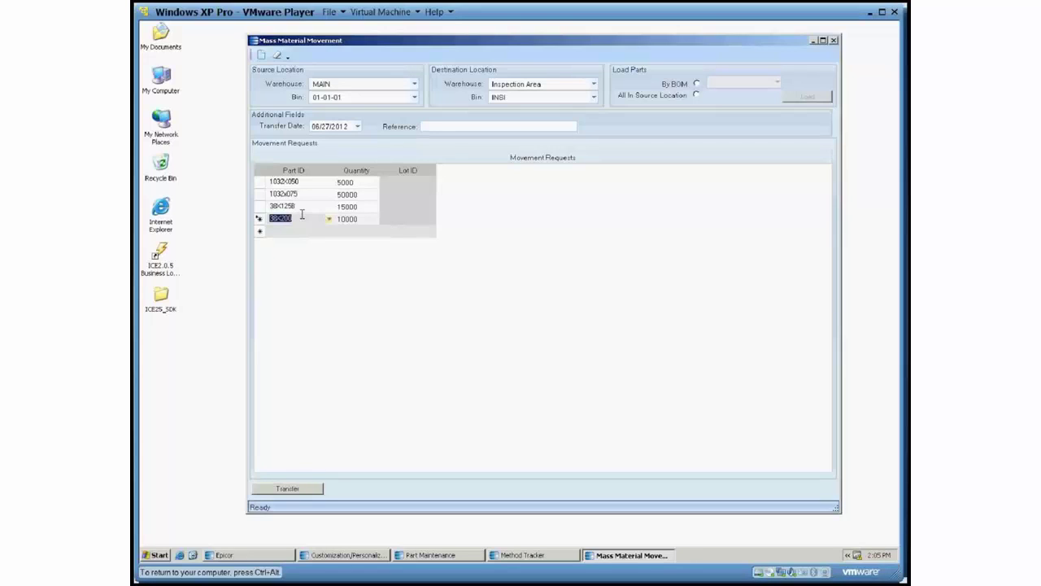
{"action": "left_click", "coordinate": [360, 222]}
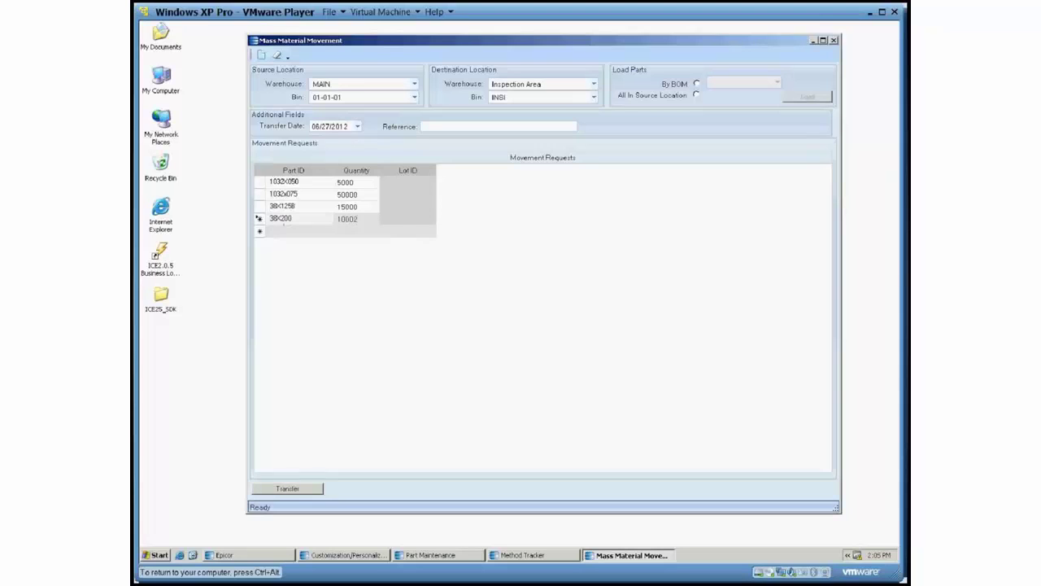
- Transfer the requested parts, allowing the negative on-hand quantity for part 38X200 and acknowledging completion
{"action": "left_click", "coordinate": [289, 490]}
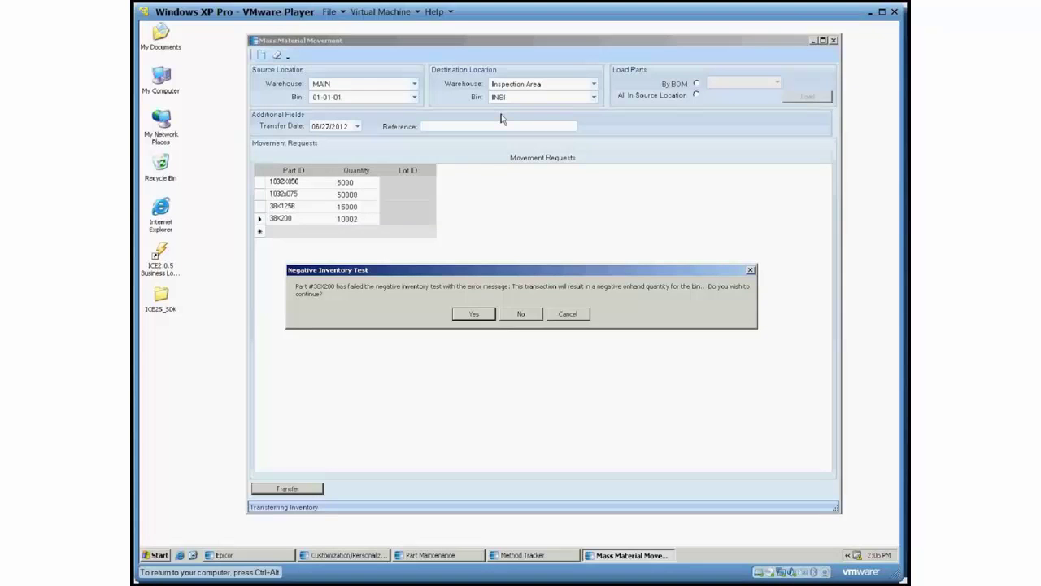
{"action": "left_click", "coordinate": [472, 315]}
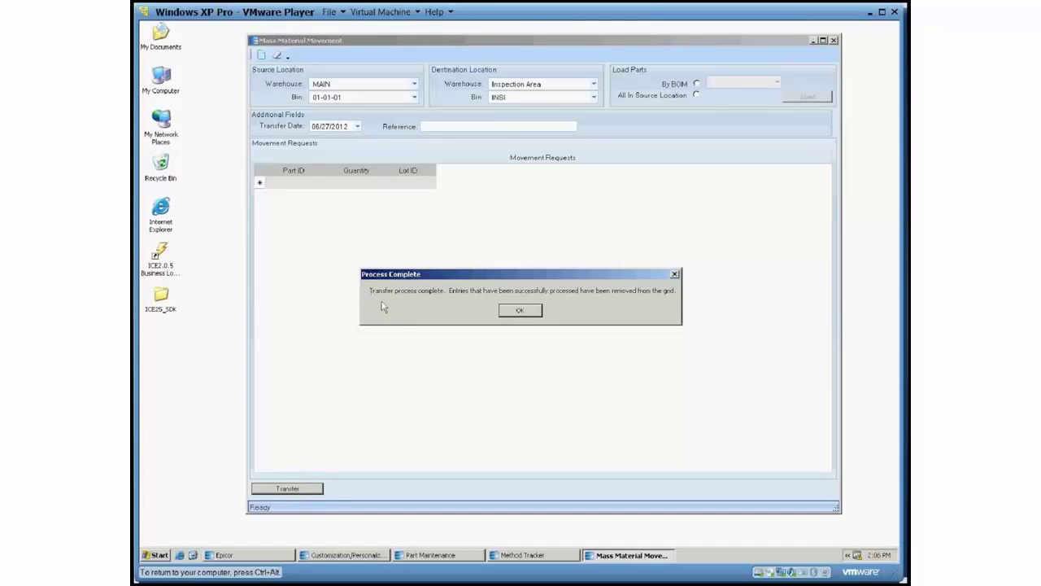
{"action": "left_click", "coordinate": [539, 313]}
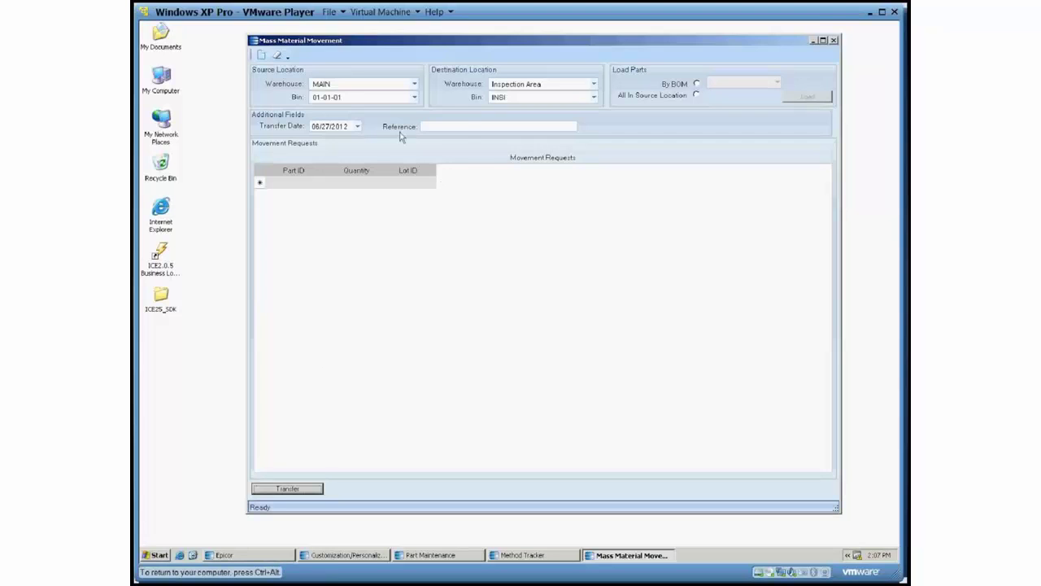
- Change the source to warehouse Inspection Area, bin INSI, and the destination to warehouse MAIN, bin 01-01-01
{"action": "left_click", "coordinate": [414, 84]}
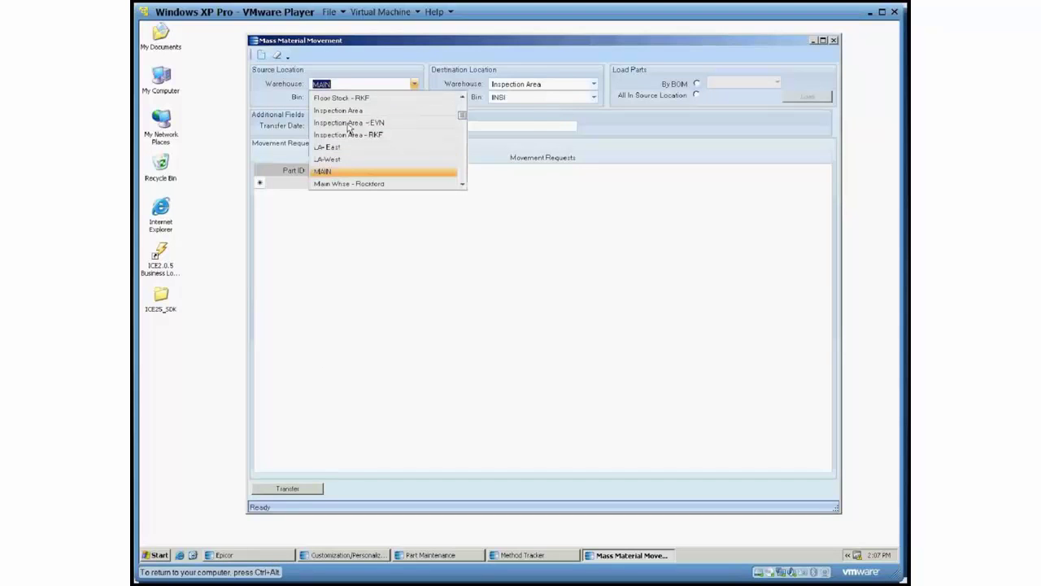
{"action": "left_click", "coordinate": [338, 110]}
{"action": "left_click", "coordinate": [321, 128]}
{"action": "left_click", "coordinate": [595, 84]}
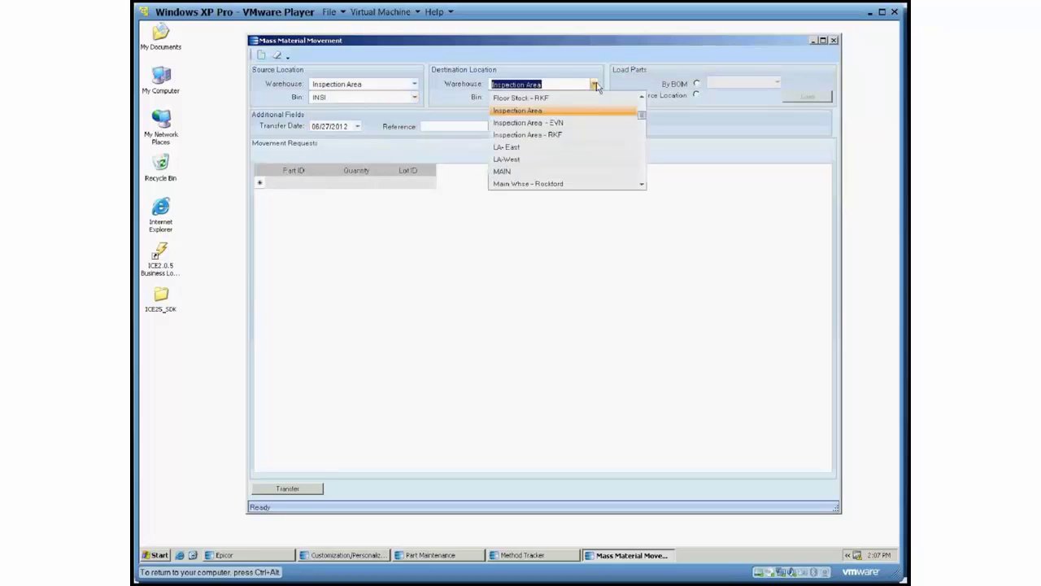
{"action": "left_click", "coordinate": [503, 171]}
{"action": "left_click", "coordinate": [594, 97]}
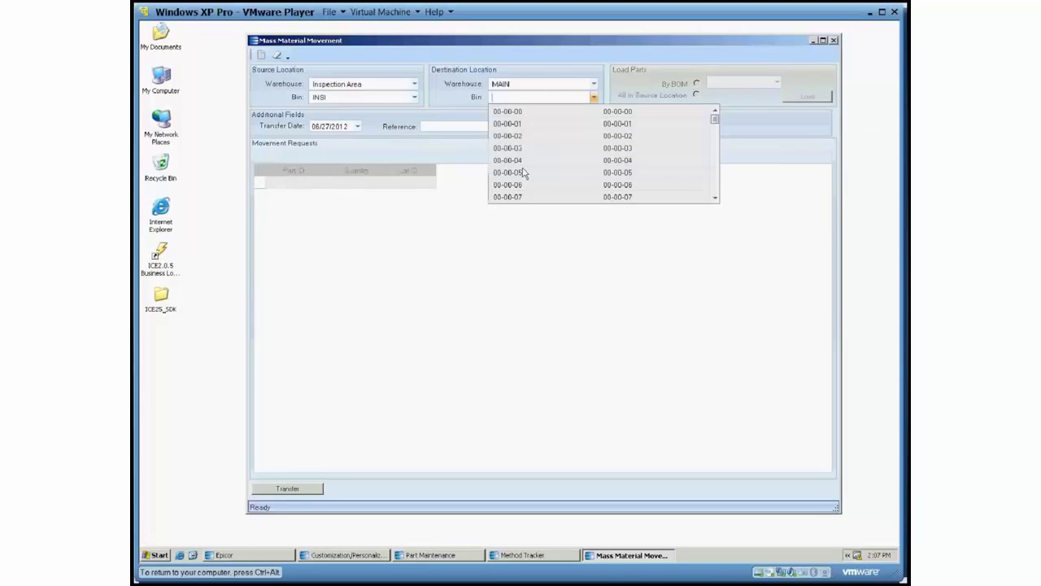
{"action": "left_click", "coordinate": [518, 134]}
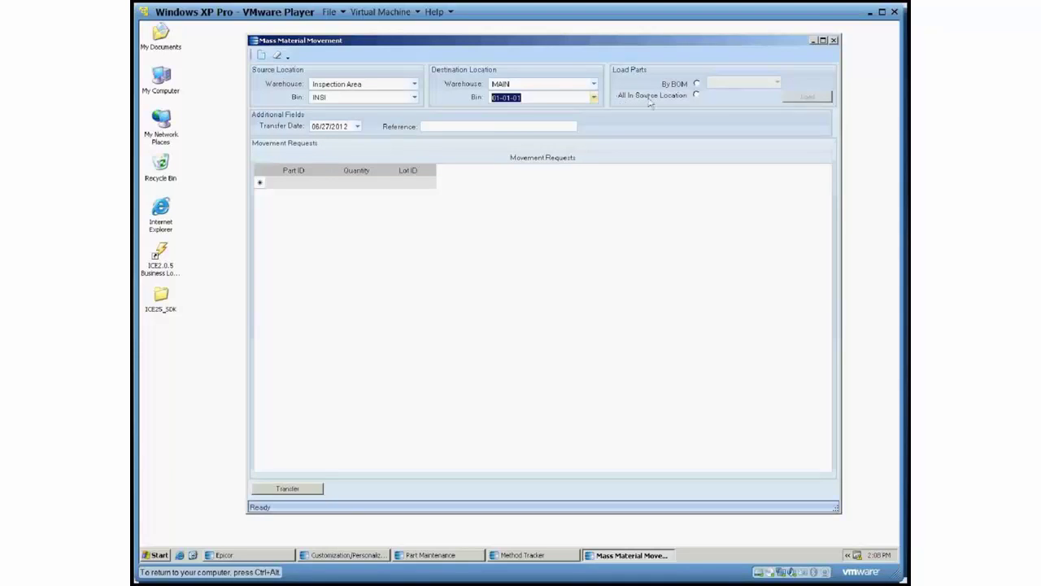
- Load all parts in the source location into the movement requests
{"action": "left_click", "coordinate": [697, 96]}
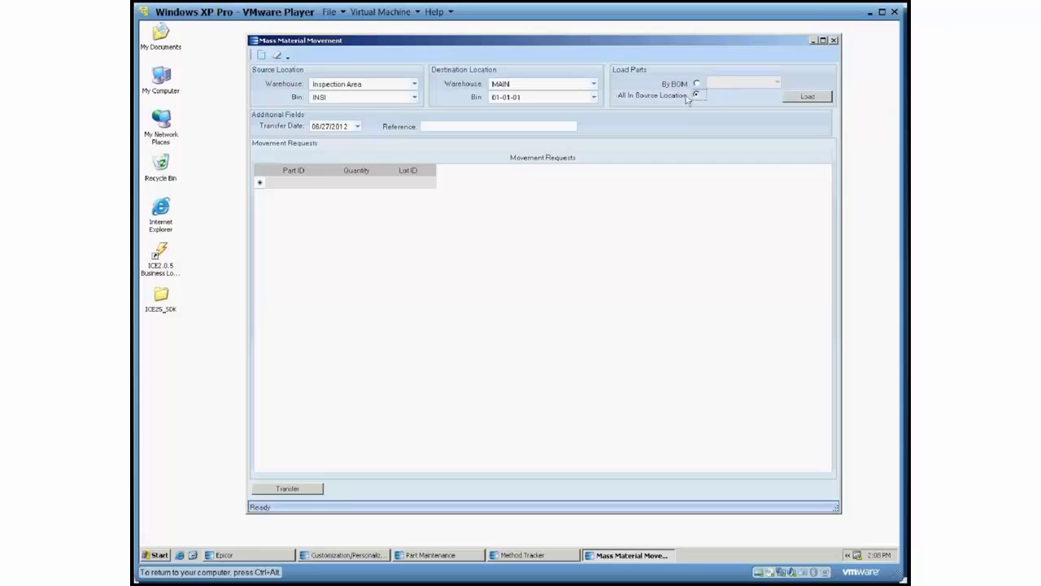
{"action": "left_click", "coordinate": [808, 97]}
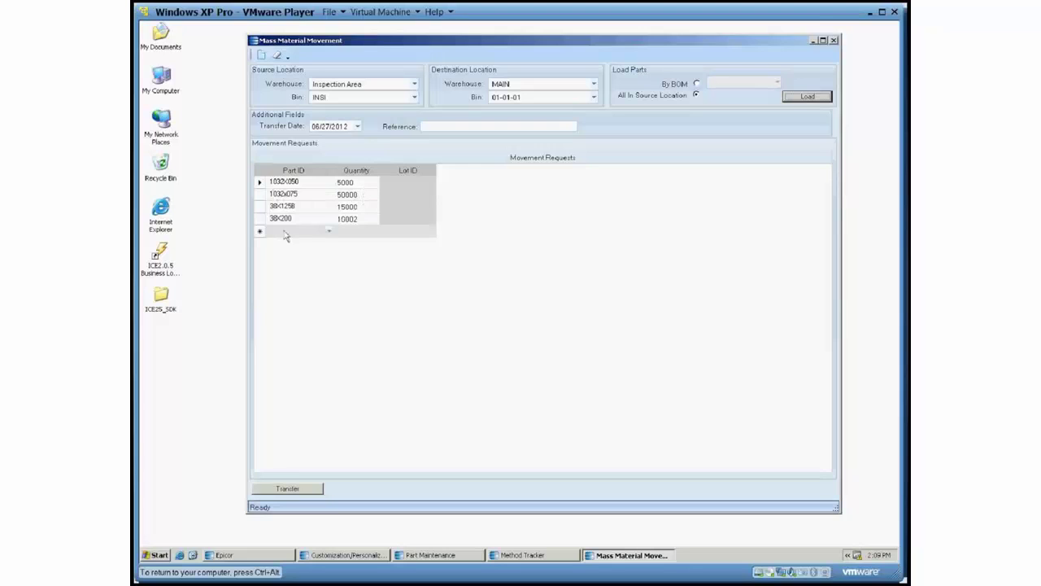
- Delete the movement requests for parts 1032x075, 1032X050 and 38X125B, confirming each deletion
{"action": "left_click", "coordinate": [258, 219]}
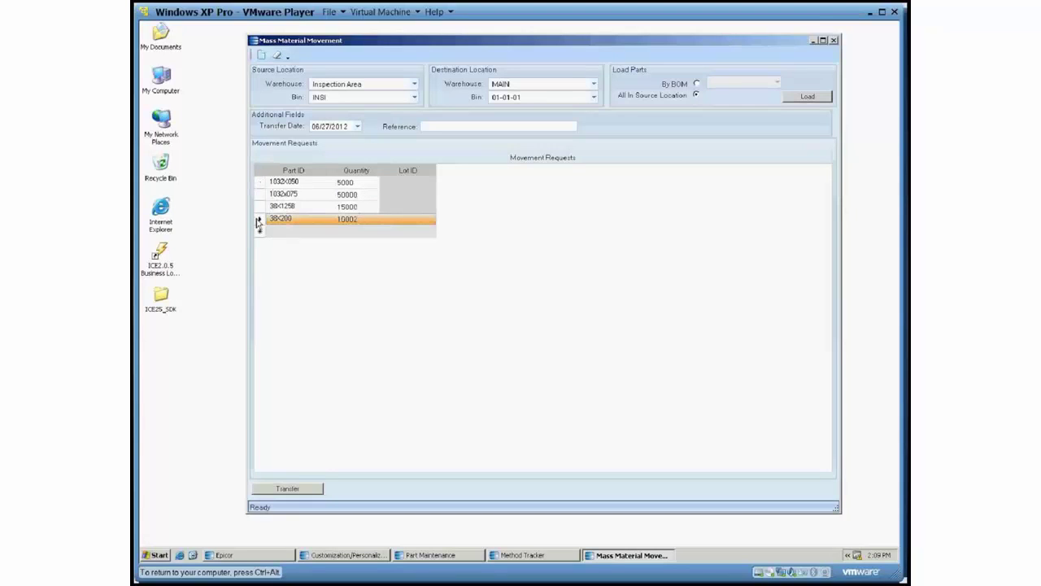
{"action": "left_click", "coordinate": [260, 206]}
{"action": "left_click", "coordinate": [261, 195]}
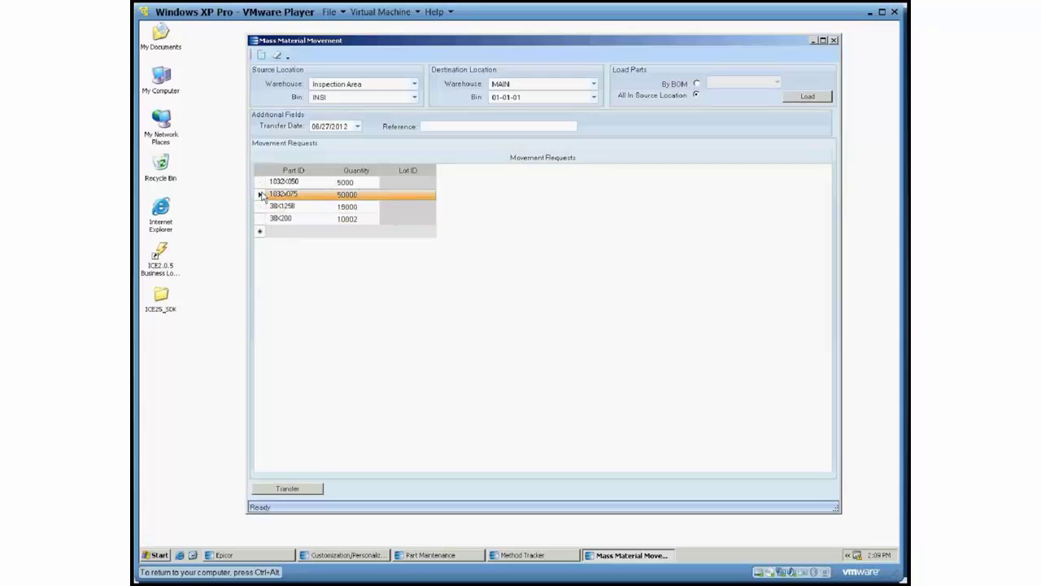
{"action": "key", "text": "Delete"}
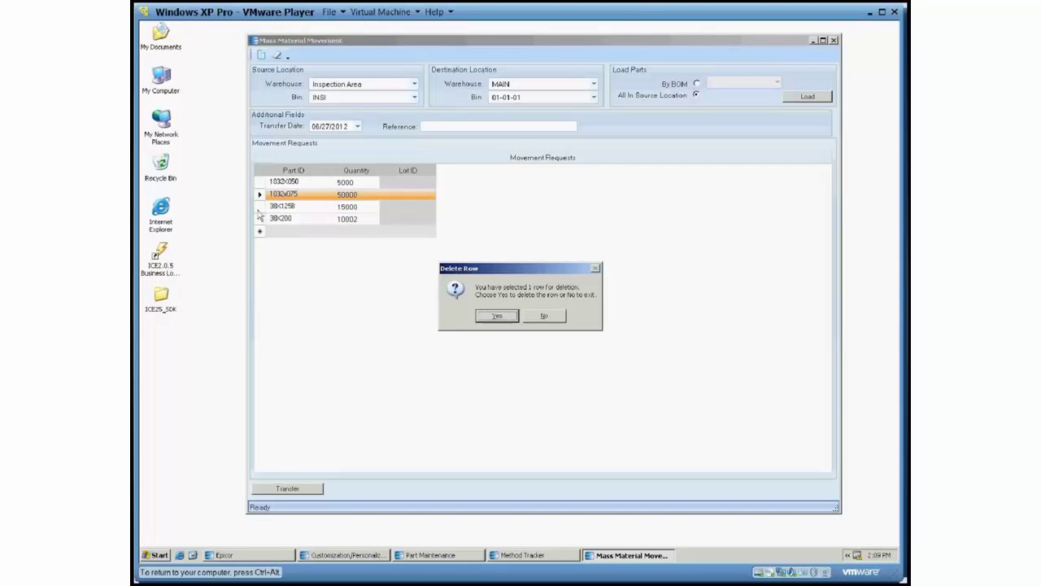
{"action": "left_click", "coordinate": [497, 317]}
{"action": "left_click_drag", "start_coordinate": [260, 182], "coordinate": [261, 201]}
{"action": "key", "text": "Delete"}
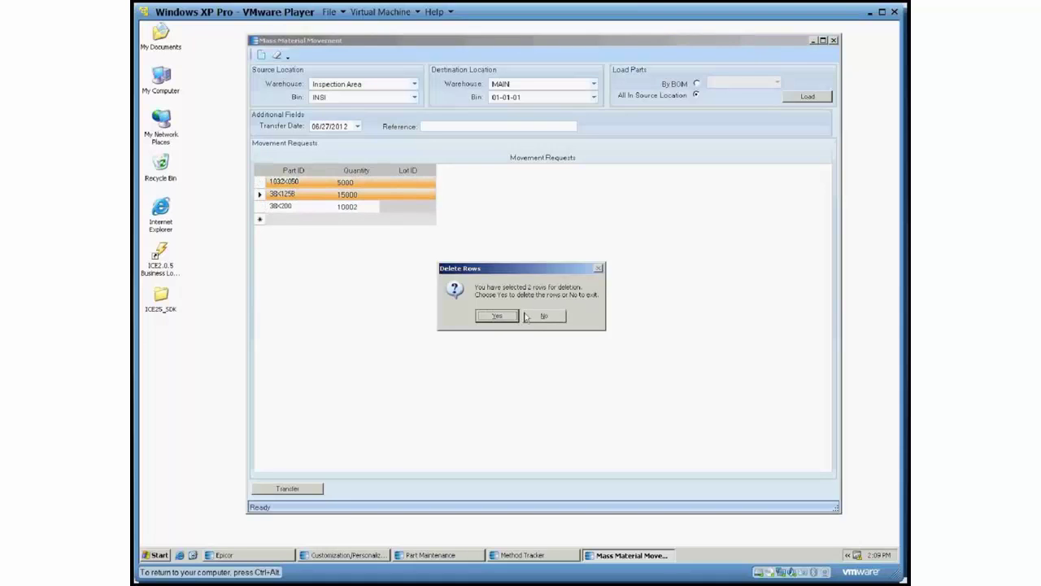
{"action": "left_click", "coordinate": [498, 319]}
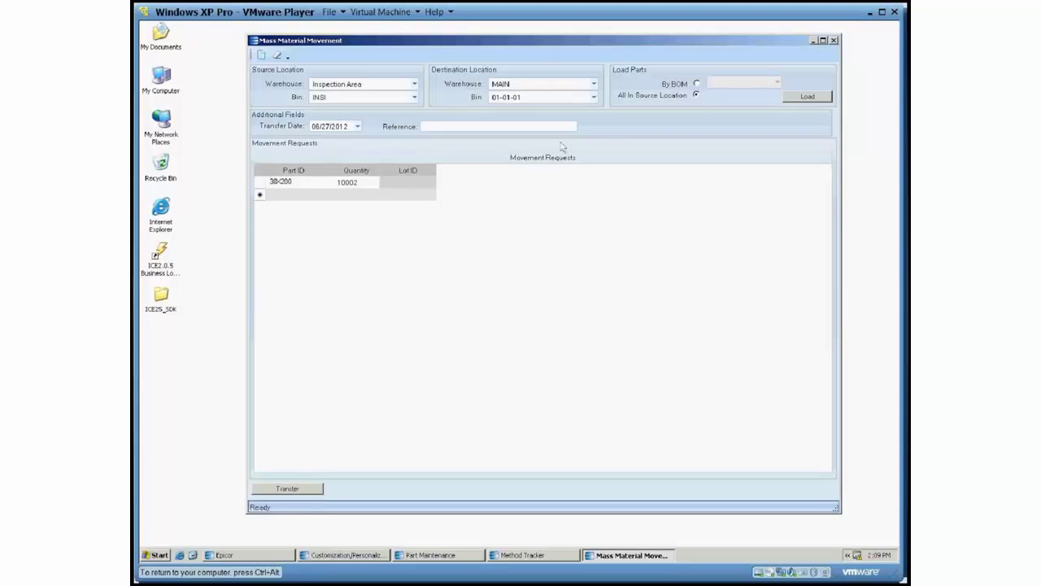
- Clear the remaining movement request and set the source location to warehouse MAIN, bin 01-01-01
{"action": "left_click", "coordinate": [695, 95]}
{"action": "left_click", "coordinate": [275, 55]}
{"action": "left_click", "coordinate": [414, 83]}
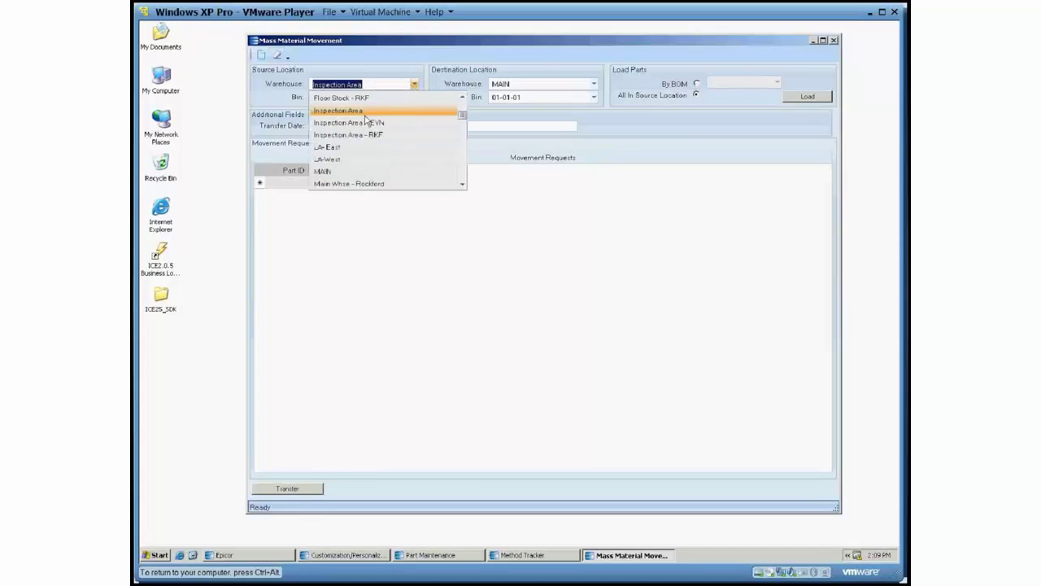
{"action": "left_click", "coordinate": [326, 171]}
{"action": "left_click", "coordinate": [415, 97]}
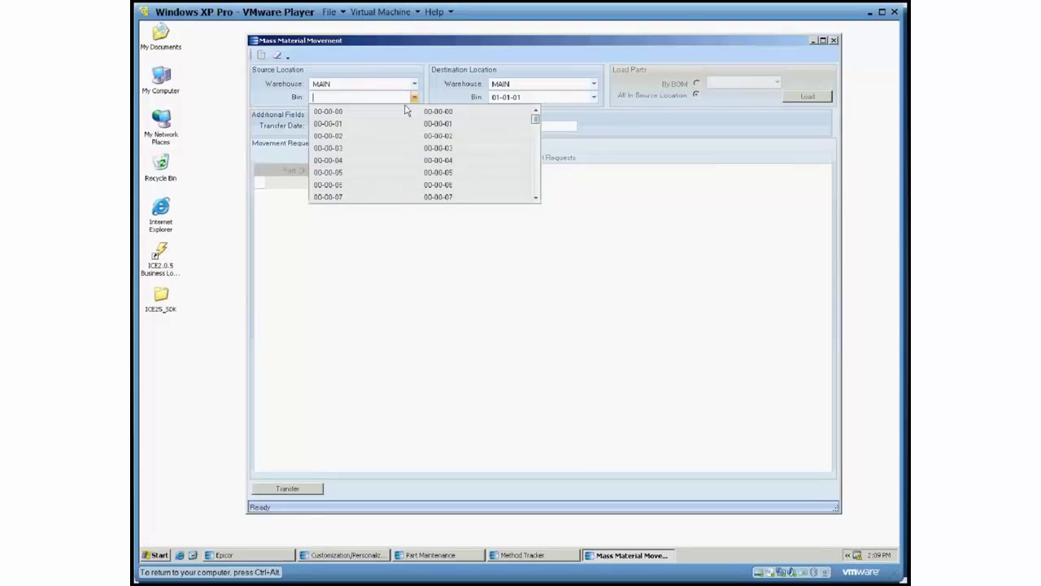
{"action": "scroll", "coordinate": [344, 158], "scroll_direction": "down", "scroll_amount": 5}
{"action": "scroll", "coordinate": [340, 183], "scroll_direction": "down", "scroll_amount": 2}
{"action": "left_click", "coordinate": [338, 136]}
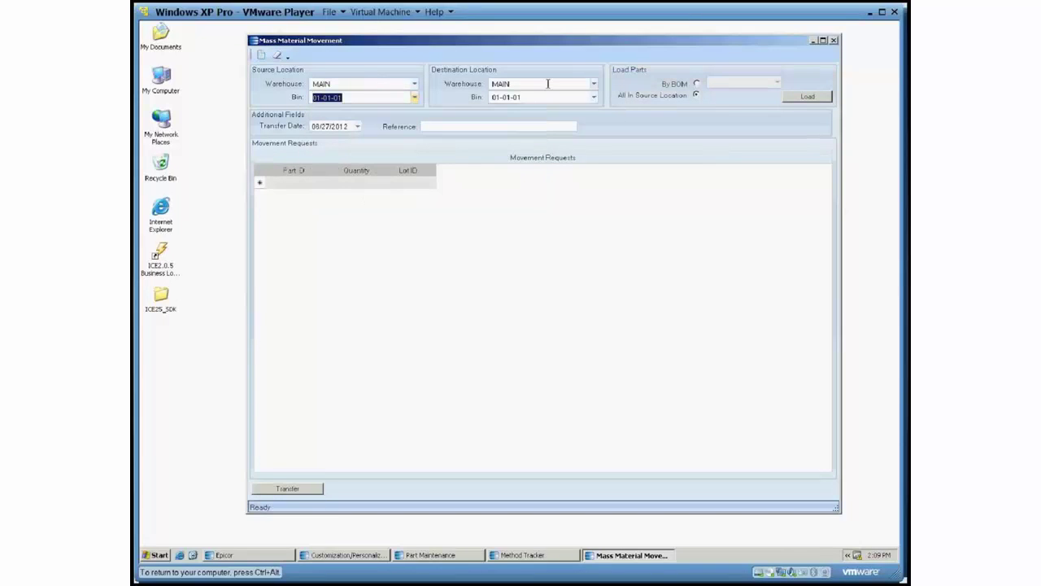
- Set the destination location to warehouse Inspection Area, bin INSI
{"action": "left_click", "coordinate": [548, 84]}
{"action": "left_click", "coordinate": [523, 118]}
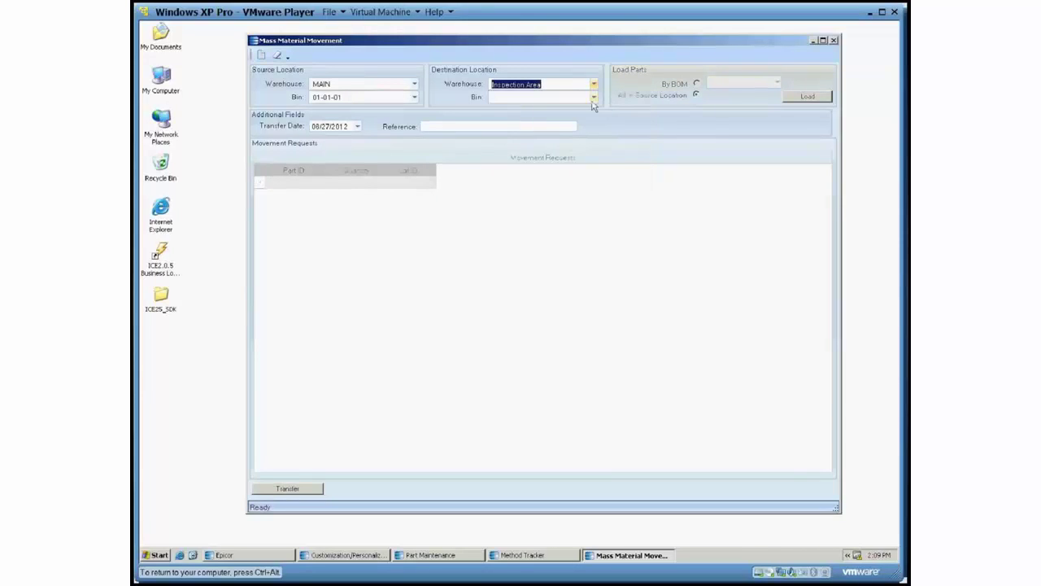
{"action": "left_click", "coordinate": [593, 97]}
{"action": "left_click", "coordinate": [499, 122]}
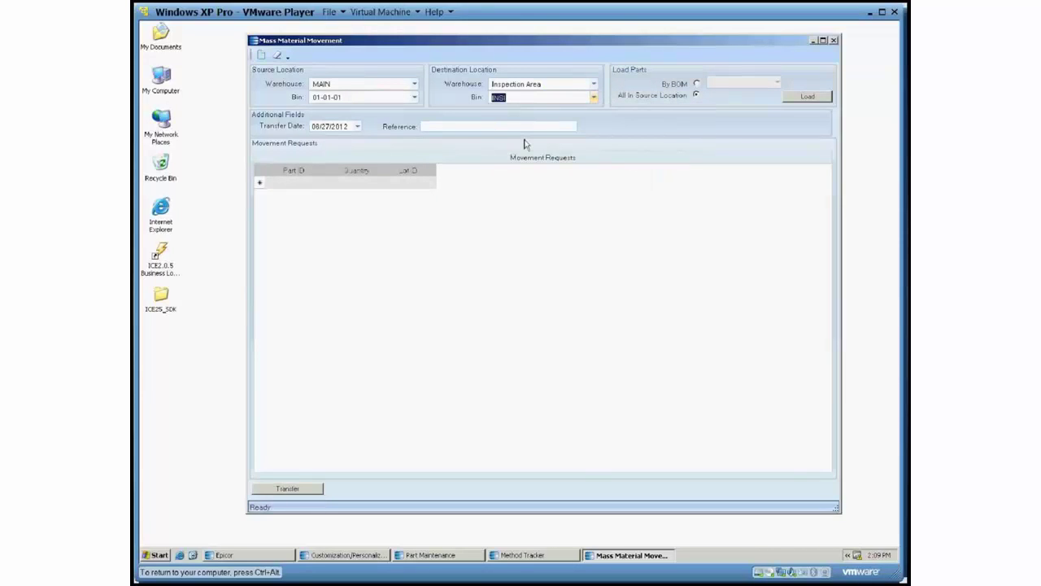
- Examine the materials and their quantities per parent for part 4600-1 in Method Tracker, and return to Mass Material Movement
{"action": "left_click", "coordinate": [529, 556]}
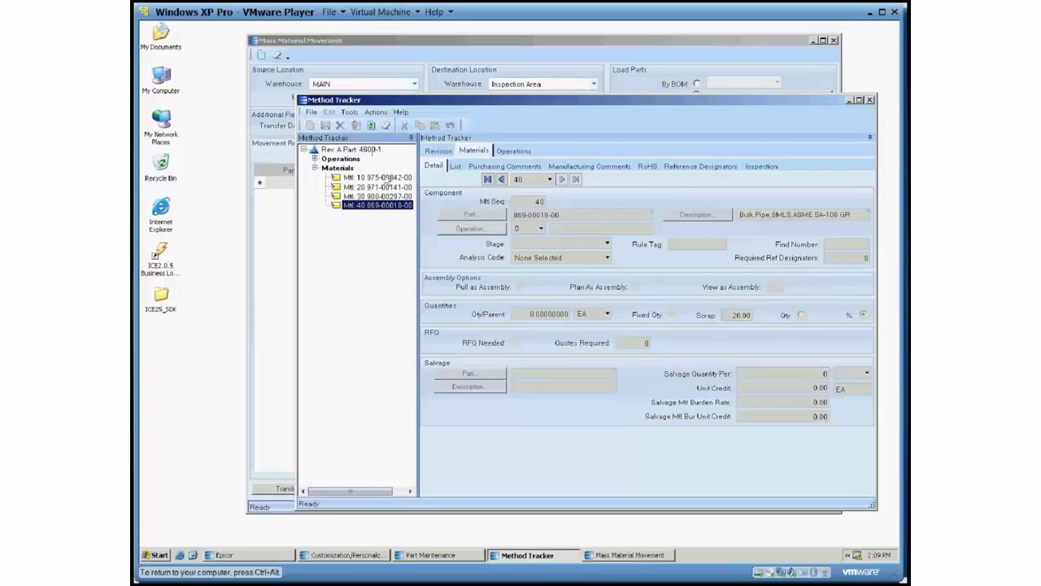
{"action": "left_click", "coordinate": [370, 179]}
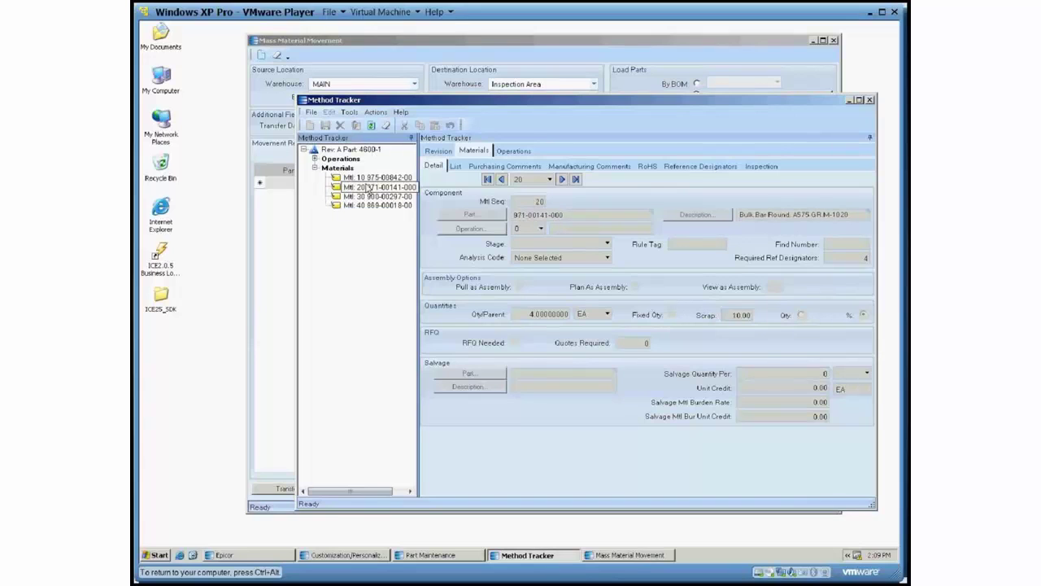
{"action": "left_click", "coordinate": [371, 186]}
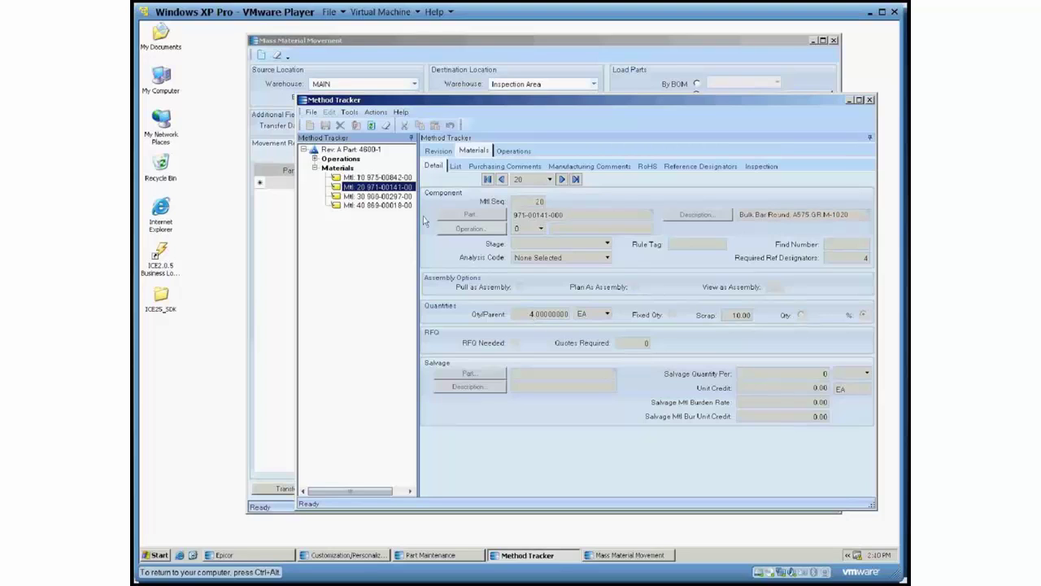
{"action": "key", "text": "Down"}
{"action": "left_click", "coordinate": [359, 205]}
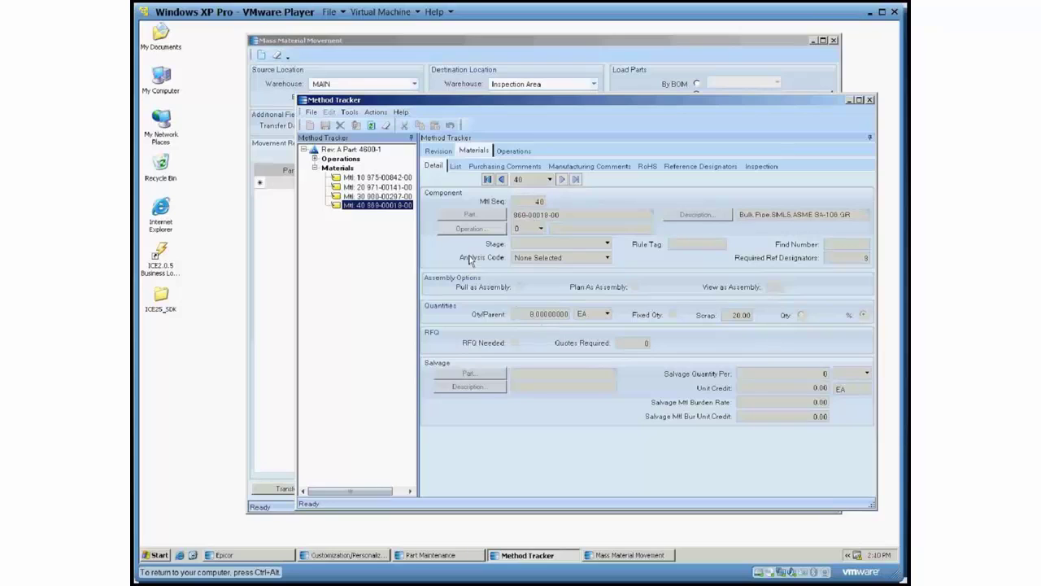
{"action": "left_click", "coordinate": [850, 99]}
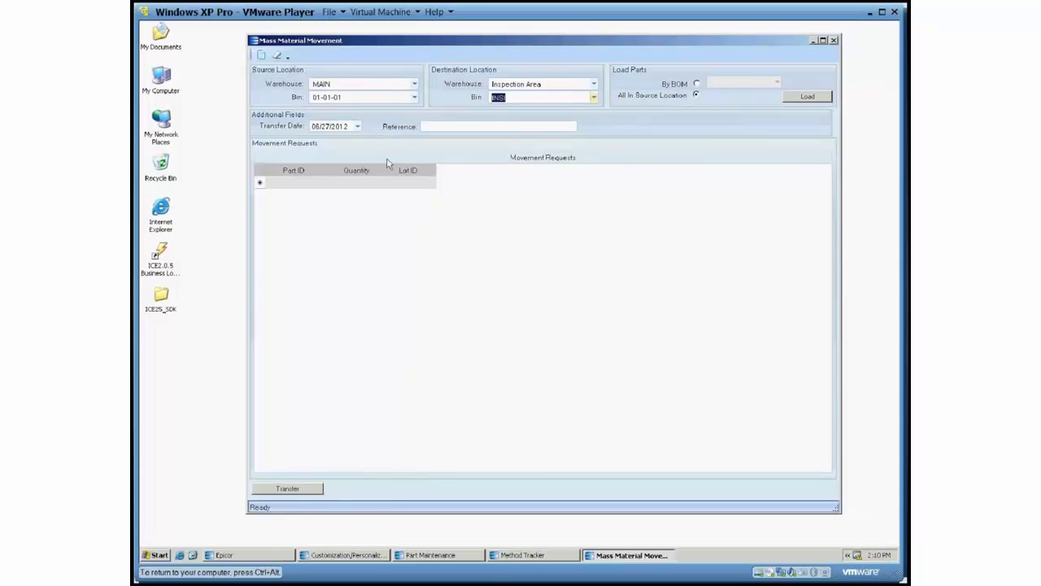
{"action": "left_click", "coordinate": [525, 556]}
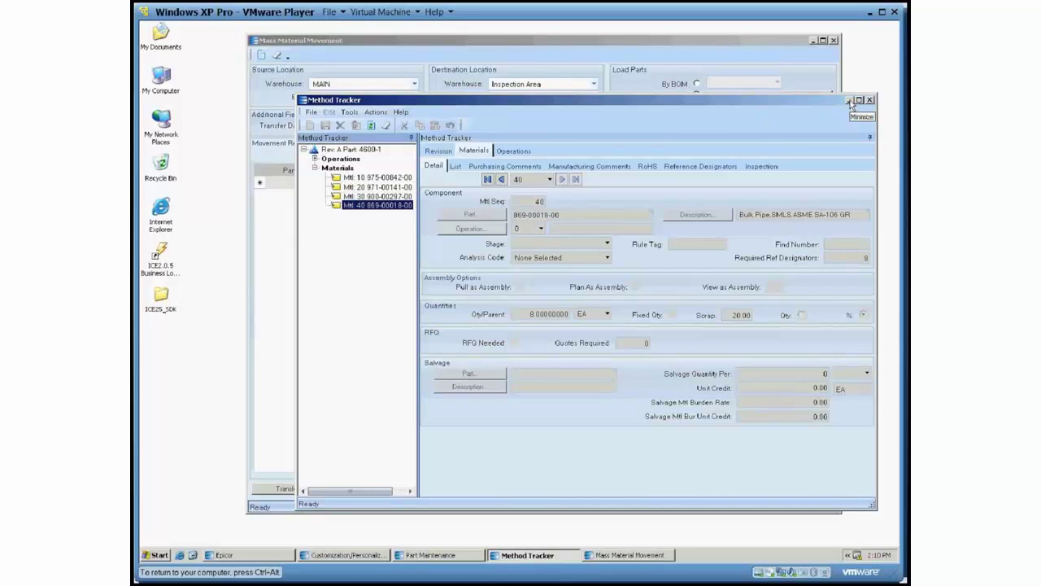
{"action": "left_click", "coordinate": [850, 101]}
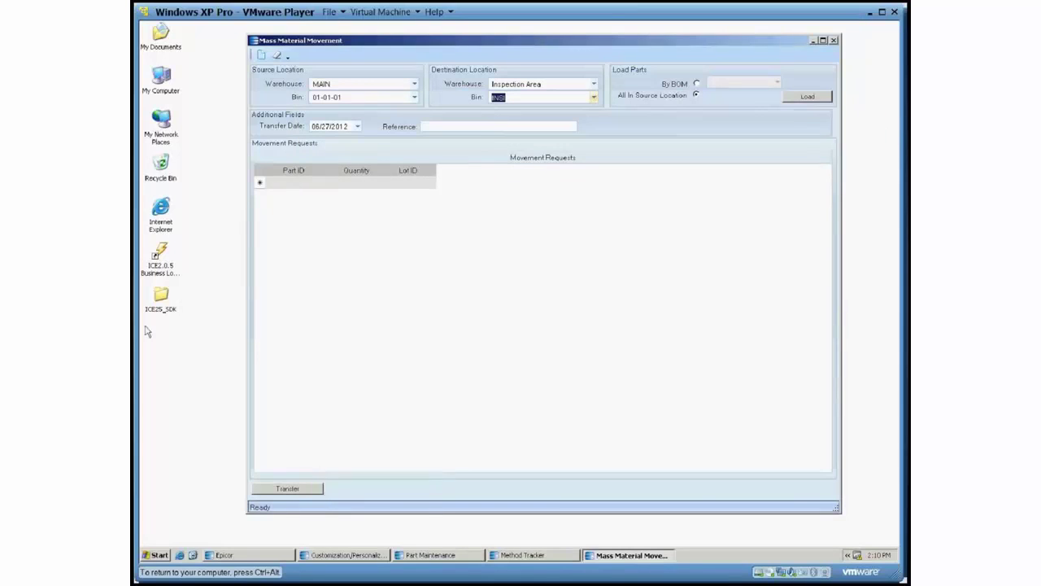
{"action": "left_click", "coordinate": [696, 84]}
{"action": "left_click", "coordinate": [779, 83]}
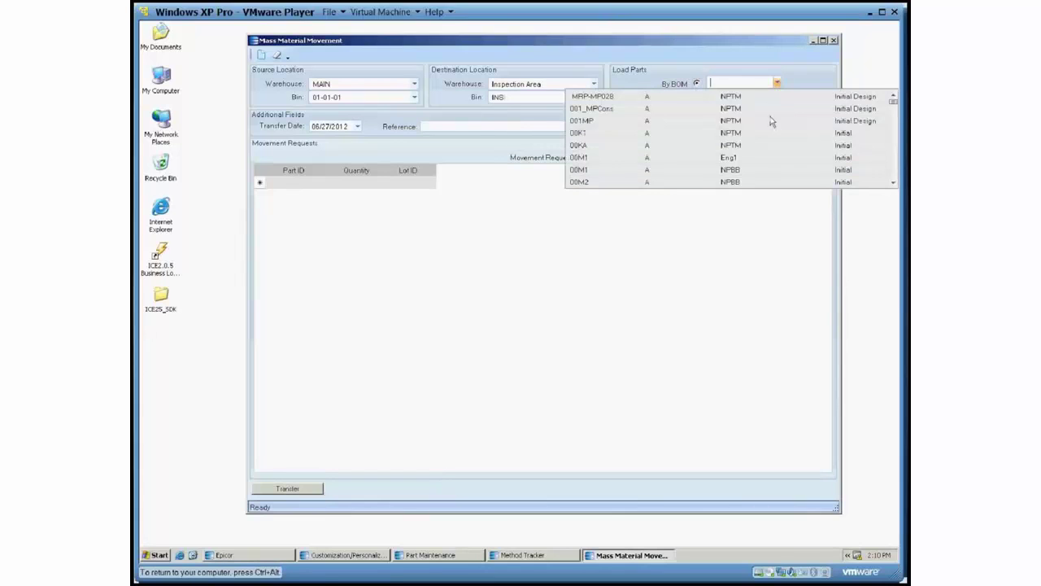
{"action": "scroll", "coordinate": [682, 130], "scroll_direction": "down", "scroll_amount": 3}
{"action": "scroll", "coordinate": [679, 127], "scroll_direction": "up", "scroll_amount": 1}
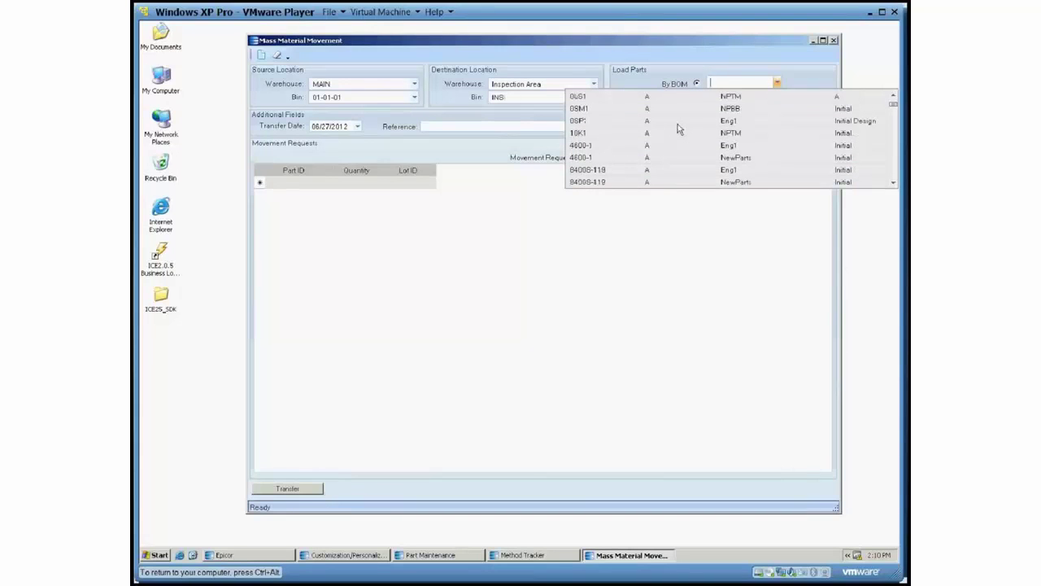
{"action": "left_click", "coordinate": [591, 153]}
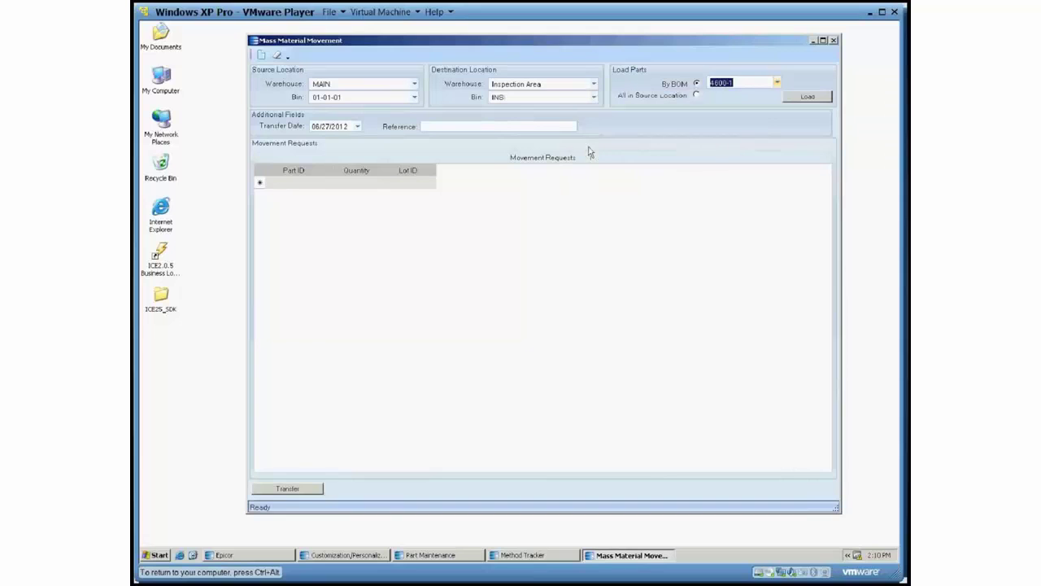
{"action": "left_click", "coordinate": [808, 99]}
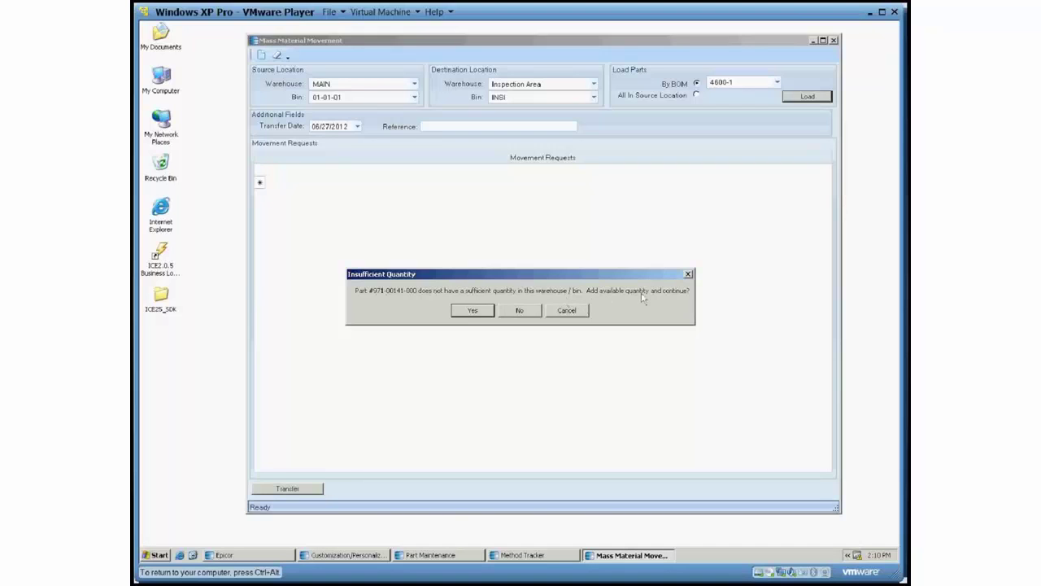
{"action": "left_click", "coordinate": [464, 310]}
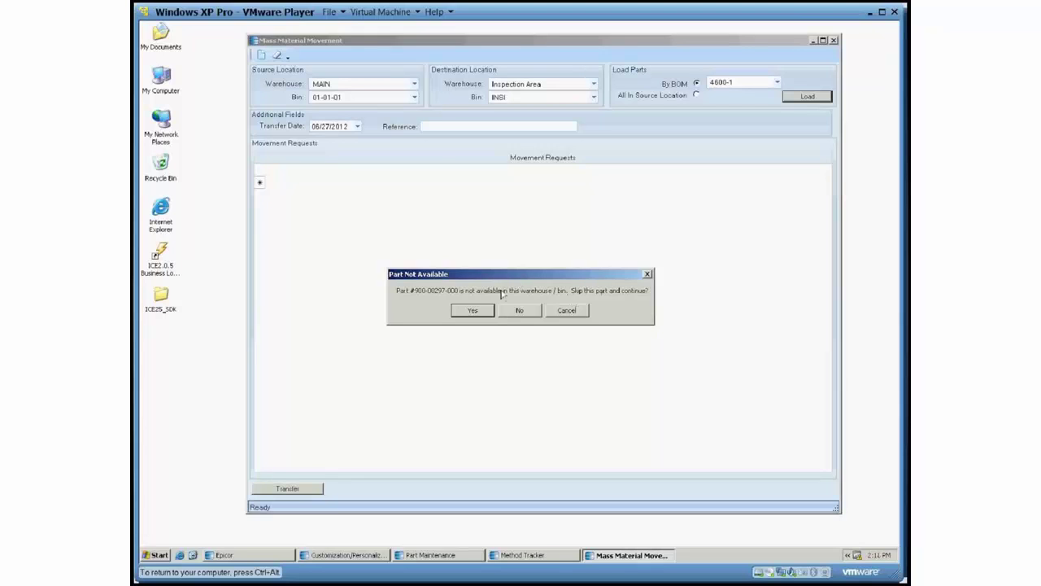
{"action": "left_click", "coordinate": [466, 318]}
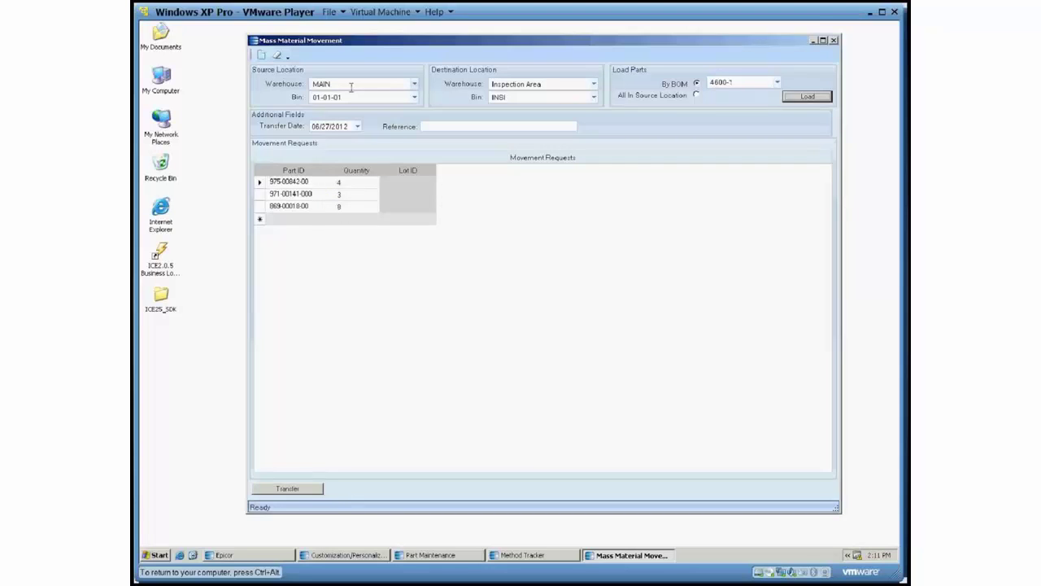
- Transfer the BOM parts to the Inspection Area and acknowledge the completed process
{"action": "left_click", "coordinate": [303, 493]}
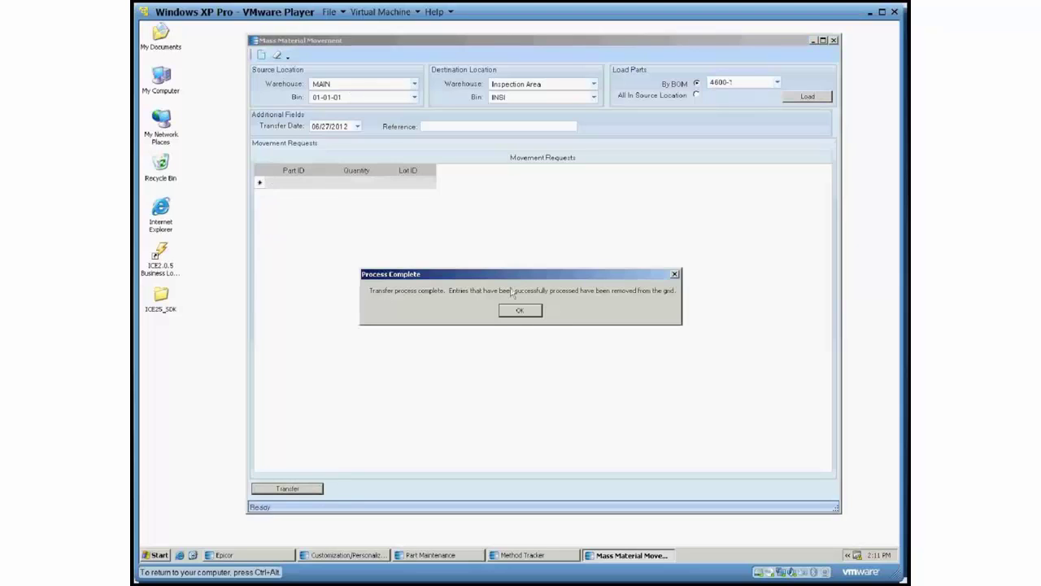
{"action": "left_click", "coordinate": [517, 314]}
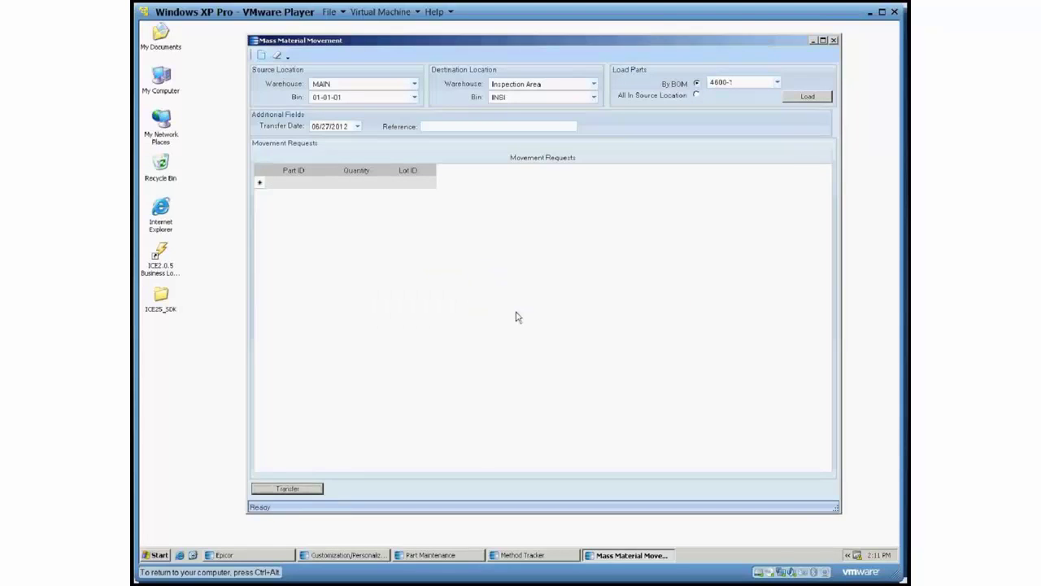